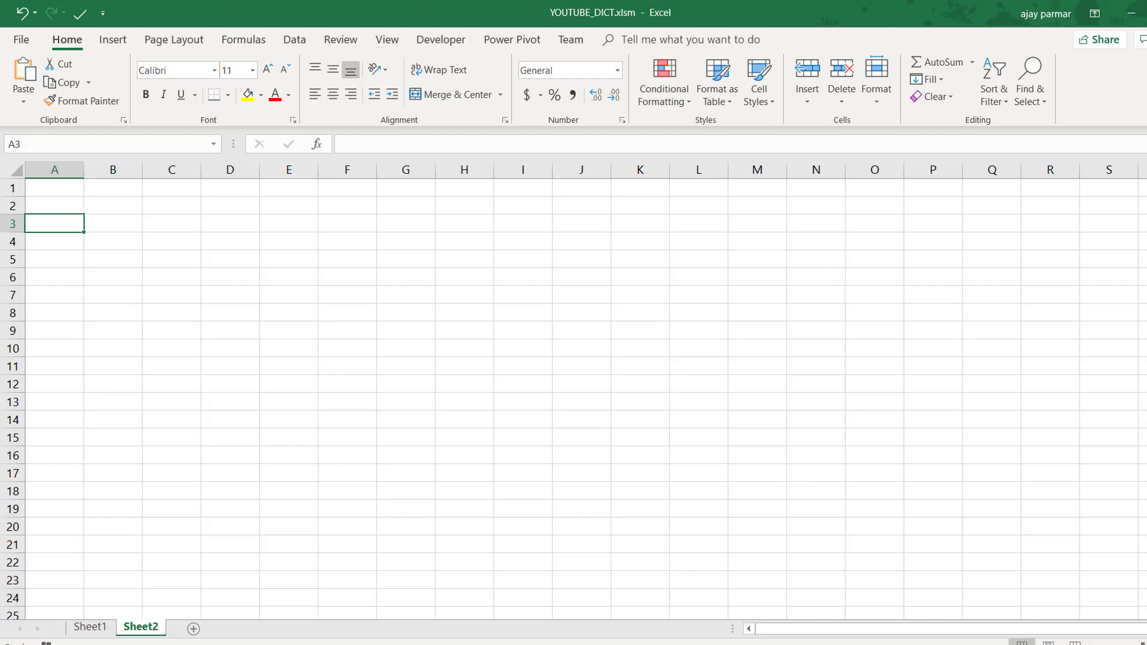
Select cells A1, A4 and D2 on the empty Sheet2 of YOUTUBE_DICT.xlsm, ending on A1.
{"action": "left_click", "coordinate": [59, 188]}
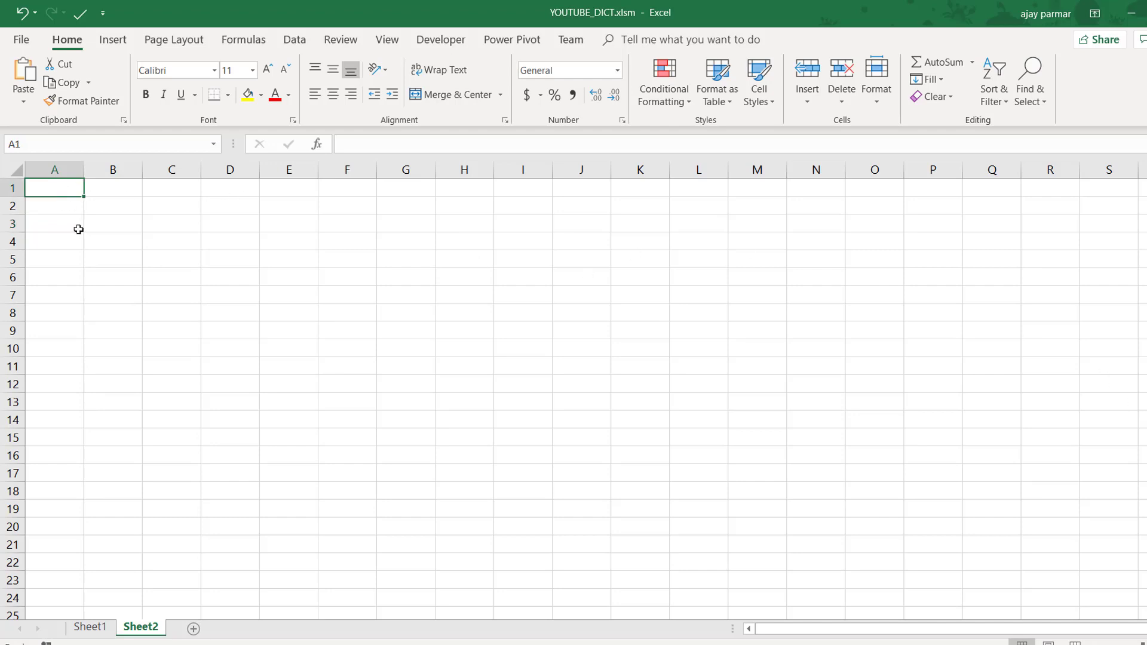
{"action": "left_click", "coordinate": [82, 241]}
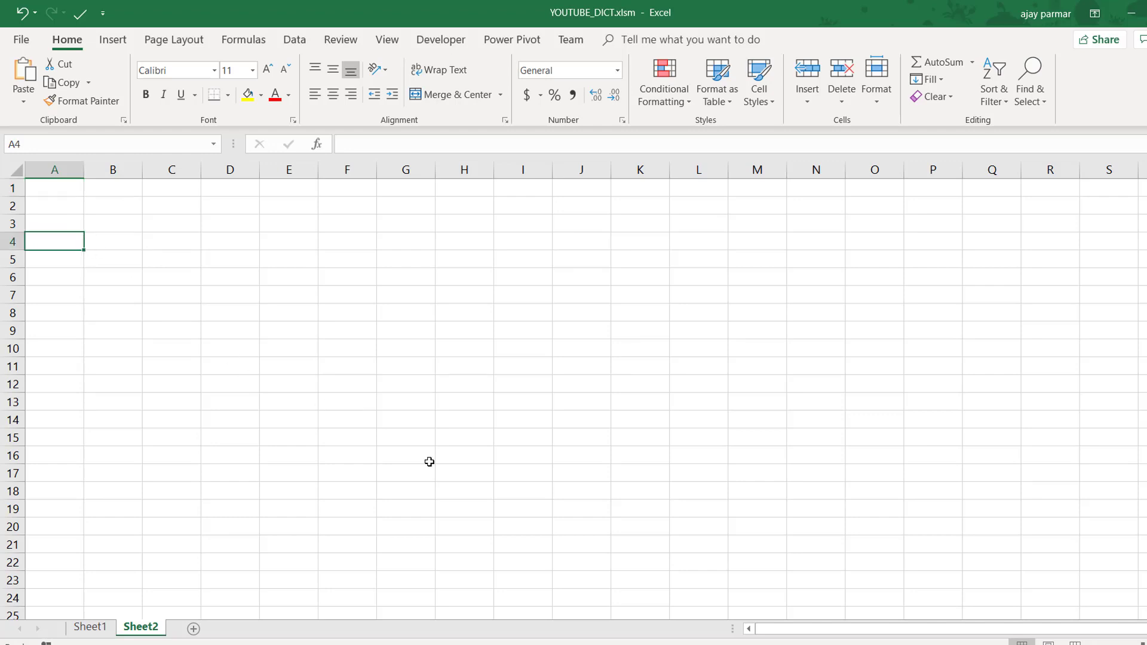
{"action": "left_click", "coordinate": [237, 212]}
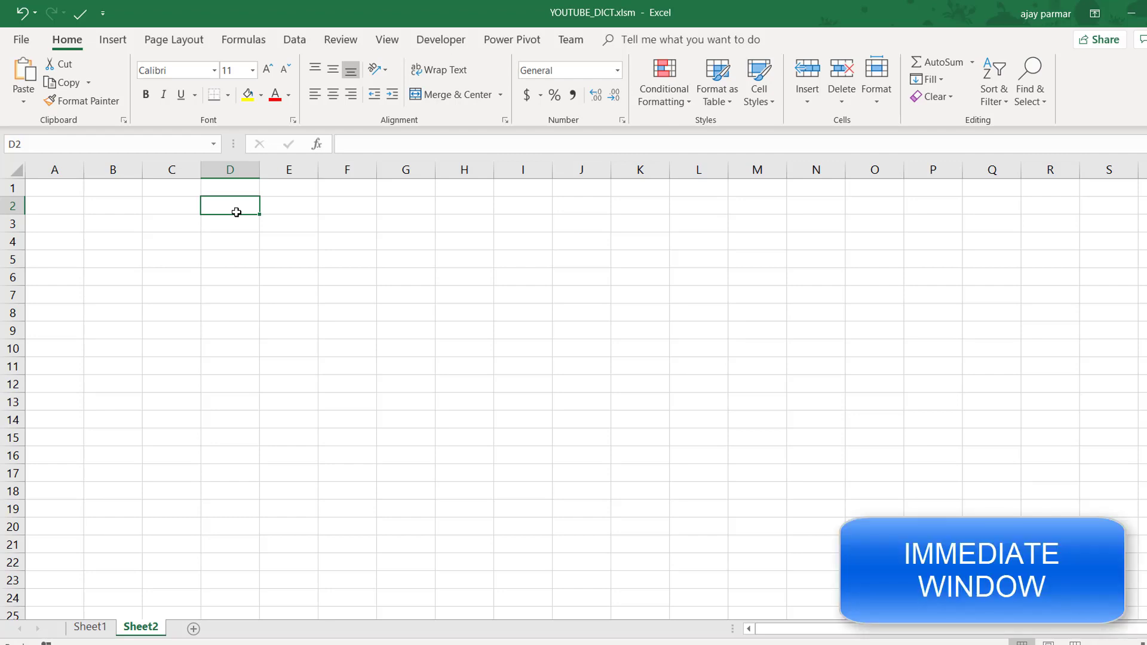
{"action": "left_click", "coordinate": [50, 192]}
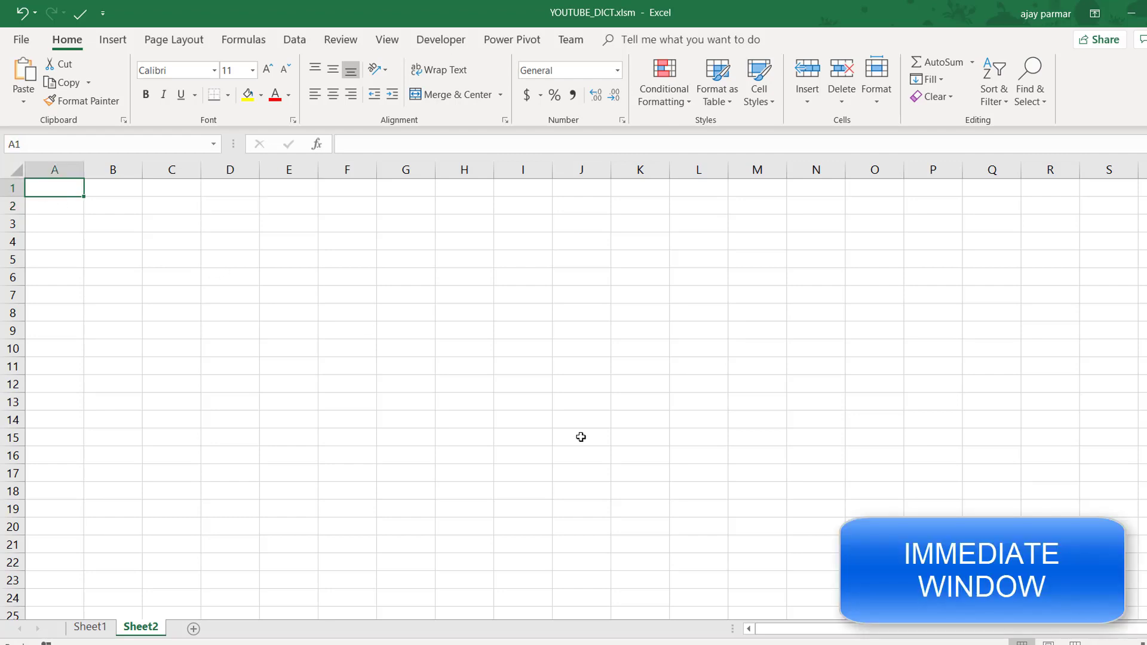
Create Sub STORE_VALUES() on line 4 of Module5 with blank lines inside it.
{"action": "left_click", "coordinate": [741, 591]}
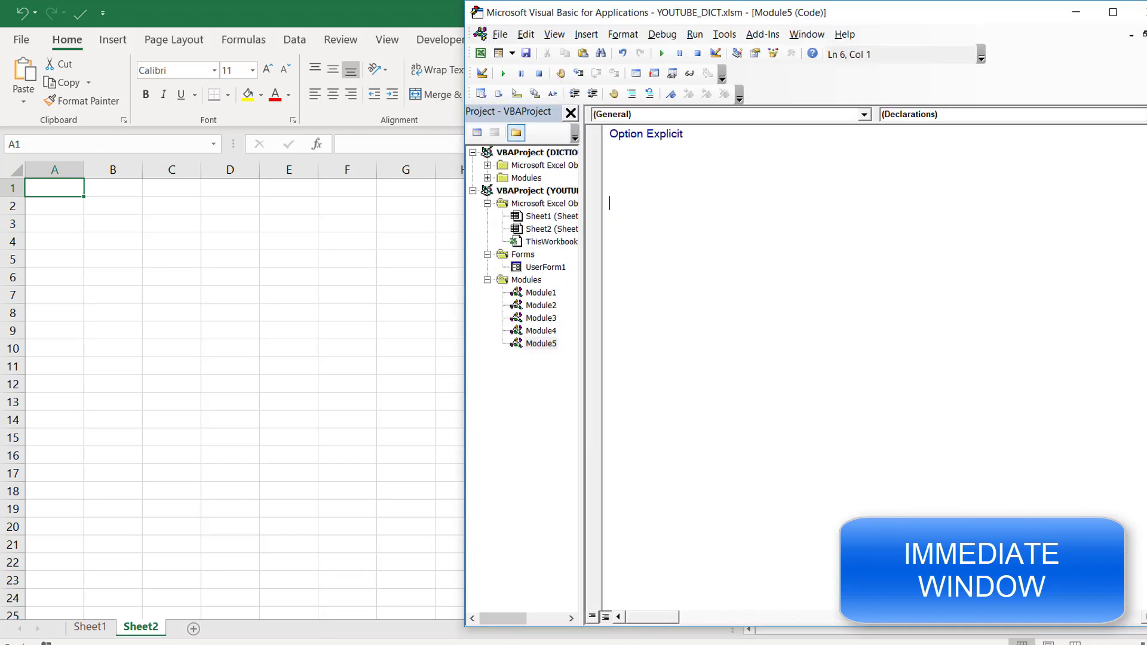
{"action": "left_click", "coordinate": [669, 176]}
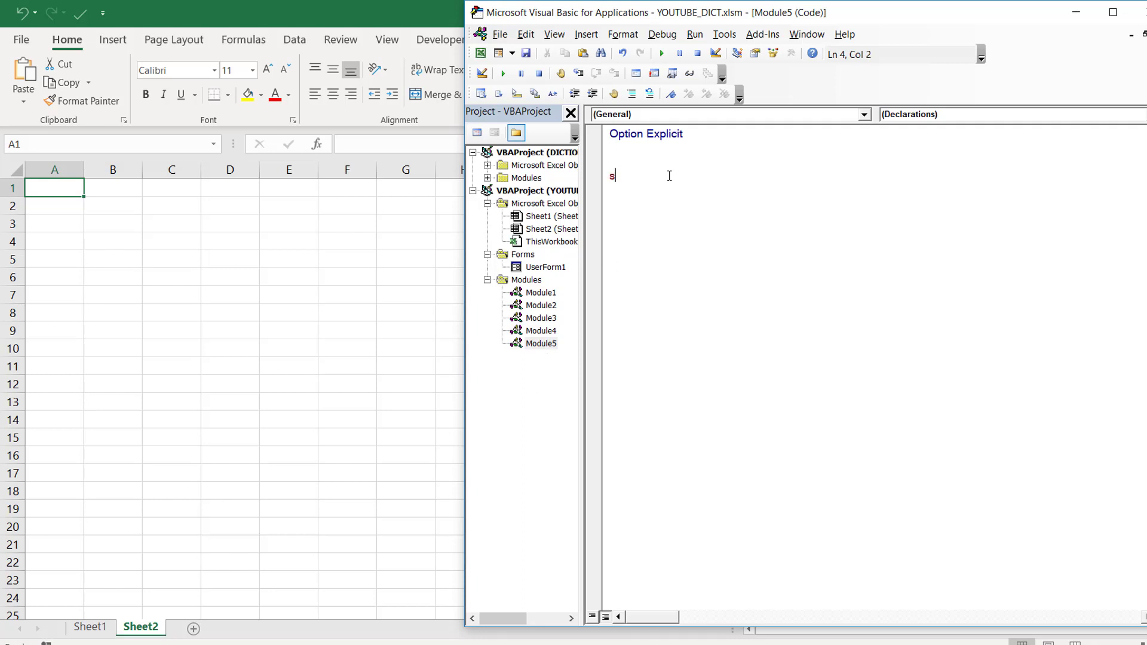
{"action": "type", "text": "SUB "}
{"action": "type", "text": "ST"}
{"action": "type", "text": "ORE_"}
{"action": "type", "text": "VALUES"}
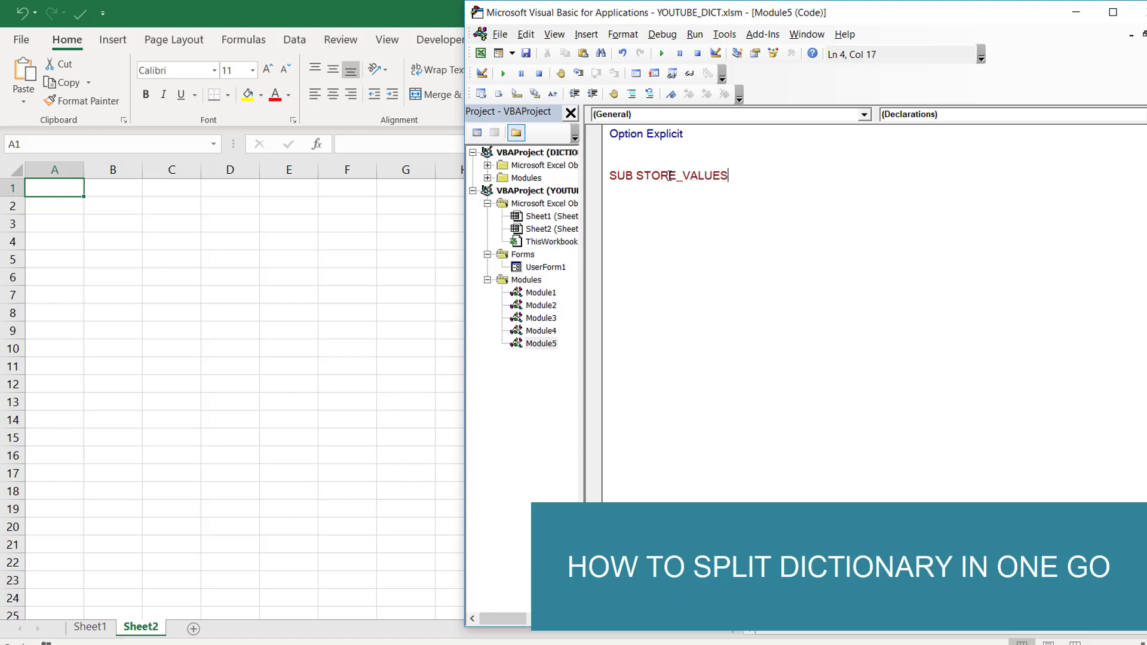
{"action": "type", "text": "()"}
{"action": "key", "text": "Return"}
{"action": "key", "text": "Return"}
{"action": "key", "text": "Return"}
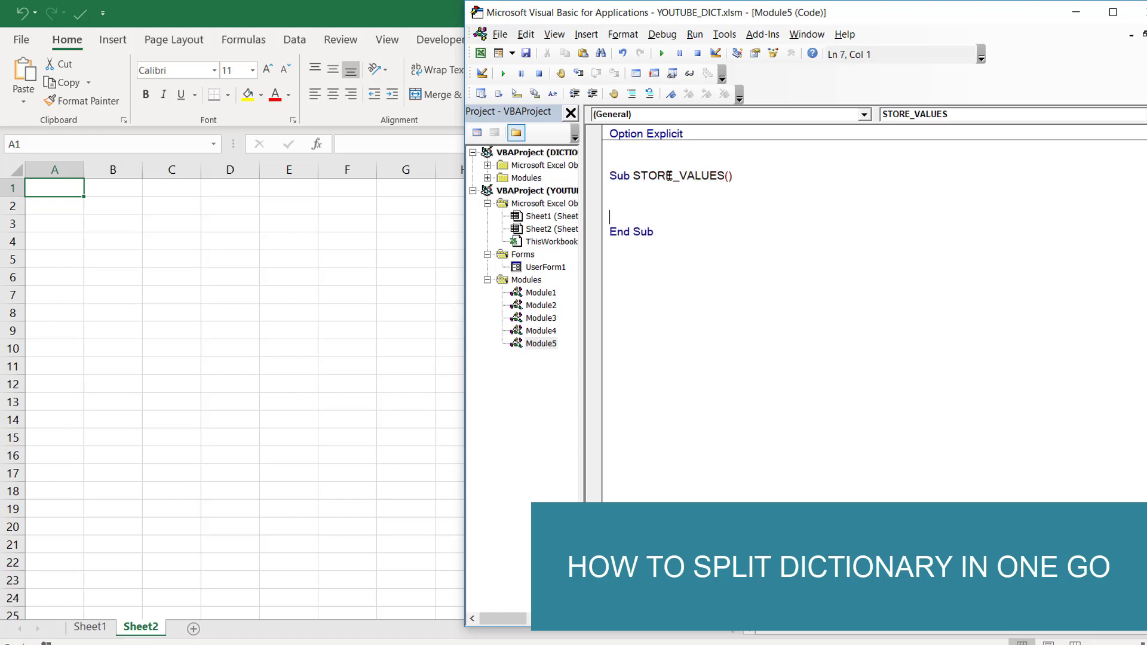
{"action": "key", "text": "Return"}
{"action": "key", "text": "Return"}
{"action": "key", "text": "Return"}
{"action": "key", "text": "Return"}
{"action": "key", "text": "Up"}
{"action": "key", "text": "Up"}
{"action": "key", "text": "Up"}
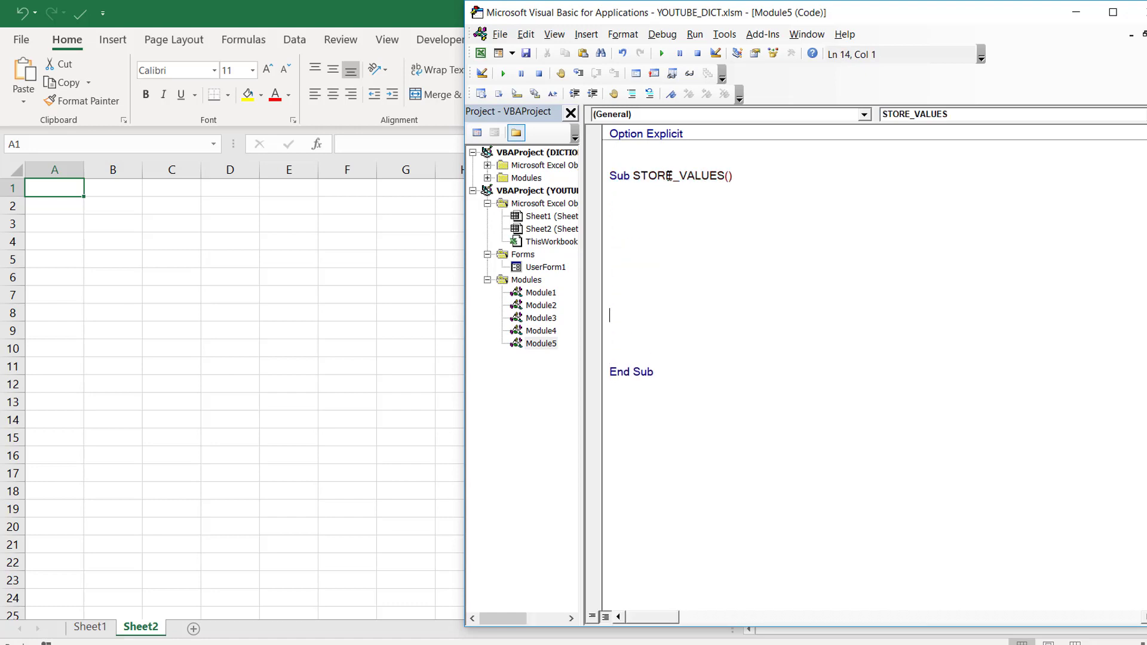
{"action": "key", "text": "Up"}
{"action": "key", "text": "Up"}
{"action": "key", "text": "Up"}
{"action": "key", "text": "Down"}
{"action": "key", "text": "Return"}
{"action": "key", "text": "Return"}
{"action": "key", "text": "Return"}
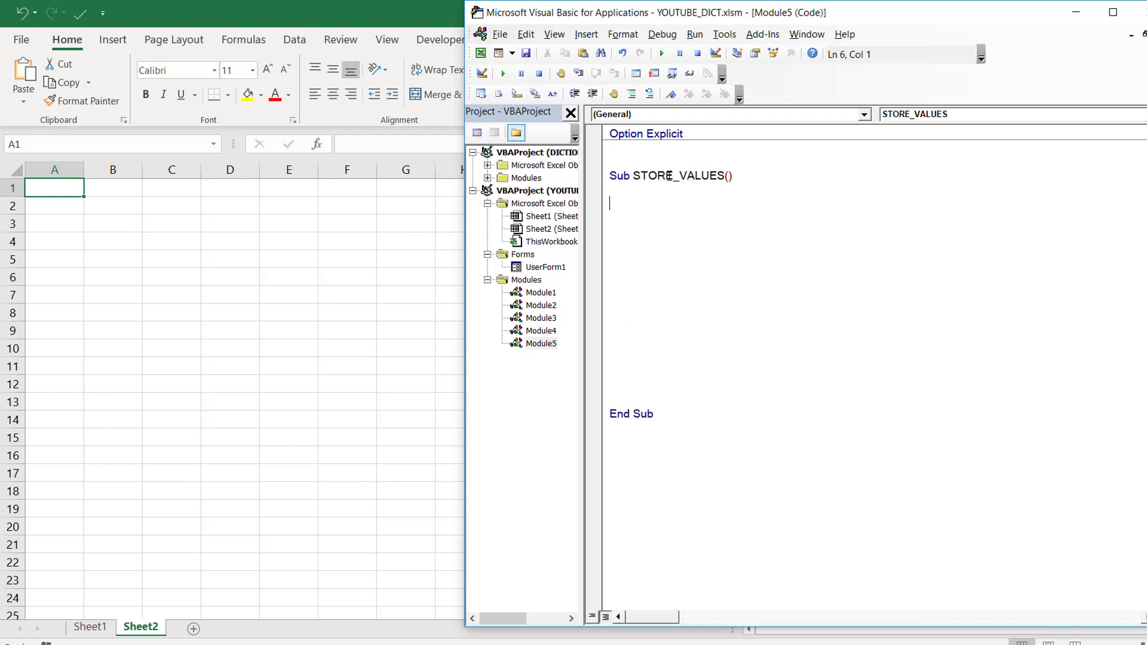
Start a DIM DICT declaration inside the procedure, then erase it.
{"action": "type", "text": "DIM X"}
{"action": "key", "text": "BackSpace"}
{"action": "type", "text": "DICT"}
{"action": "key", "text": "BackSpace"}
{"action": "key", "text": "BackSpace"}
{"action": "key", "text": "BackSpace"}
{"action": "key", "text": "BackSpace"}
{"action": "key", "text": "BackSpace"}
{"action": "key", "text": "BackSpace"}
{"action": "key", "text": "BackSpace"}
{"action": "key", "text": "BackSpace"}
Copy Module4's Dim MYDC declaration through the MARKS Add line.
{"action": "double_click", "coordinate": [542, 332]}
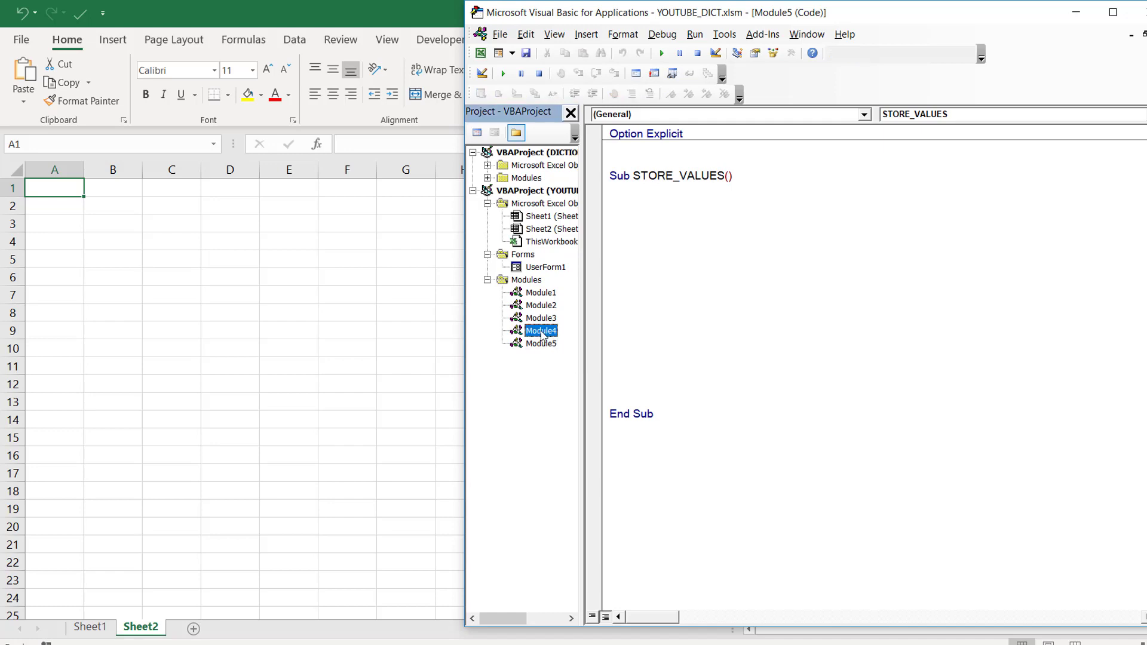
{"action": "scroll", "coordinate": [631, 221], "scroll_direction": "up", "scroll_amount": 3}
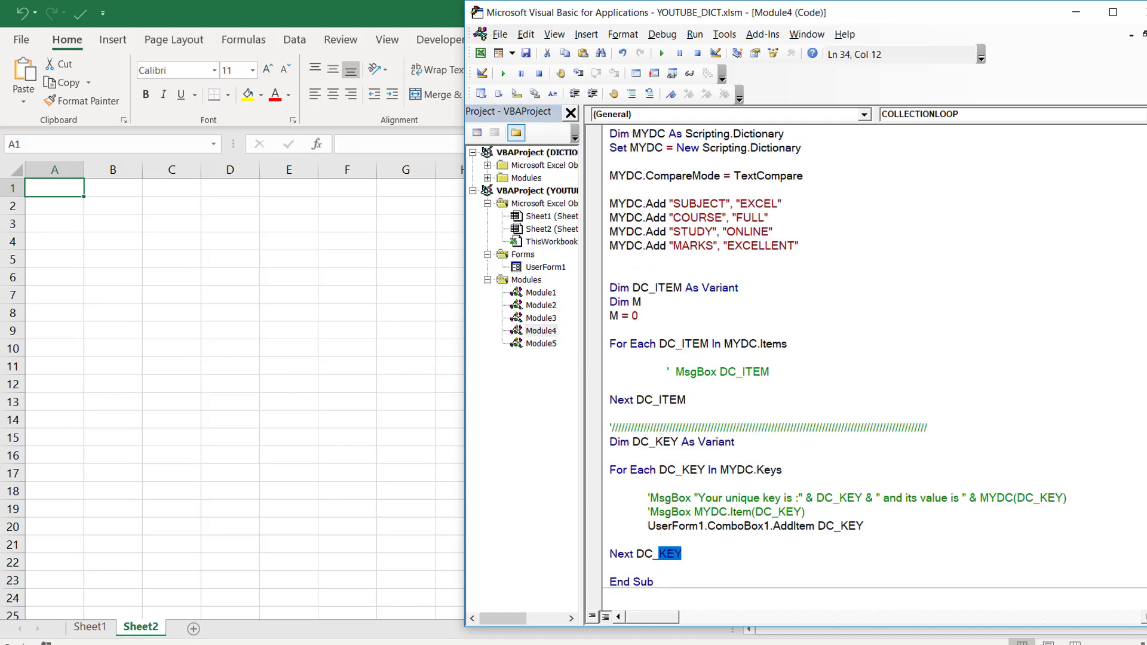
{"action": "scroll", "coordinate": [631, 220], "scroll_direction": "up", "scroll_amount": 1}
{"action": "left_click", "coordinate": [609, 175]}
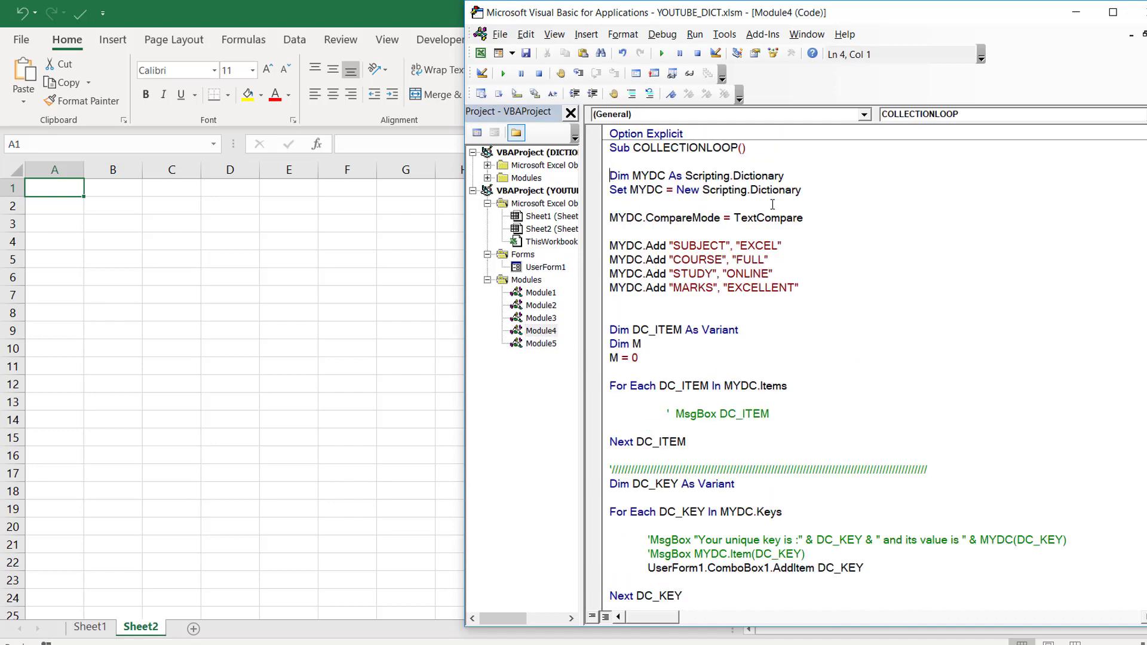
{"action": "left_click", "coordinate": [820, 286], "text": "shift"}
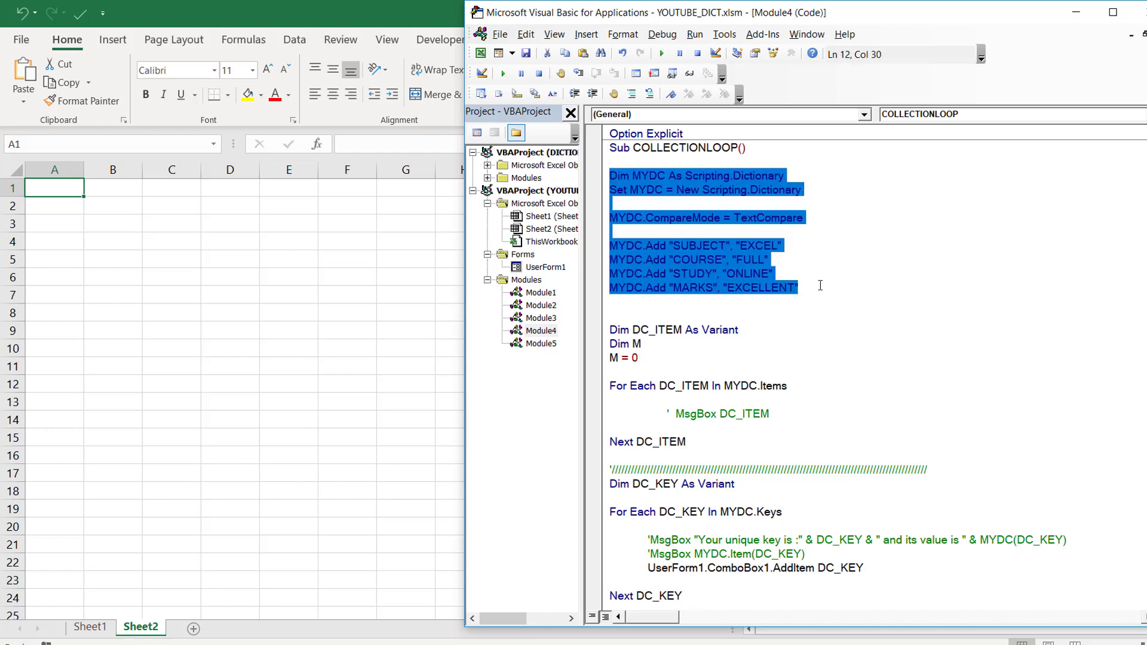
Paste the dictionary code into STORE_VALUES in Module5 and delete the CompareMode line.
{"action": "double_click", "coordinate": [547, 343]}
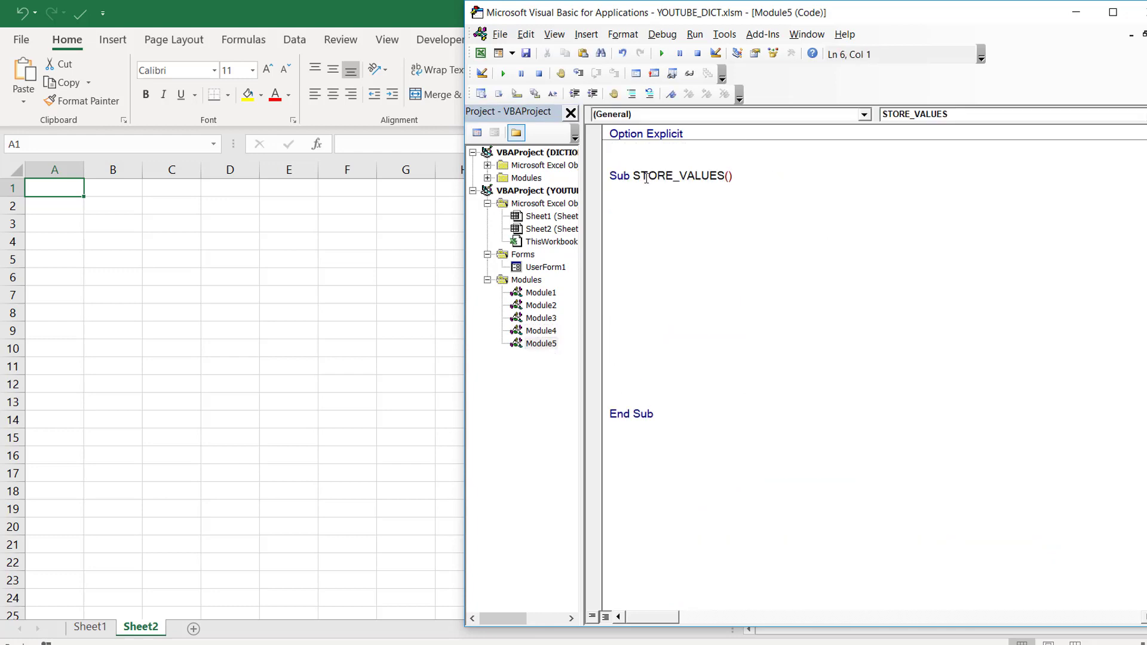
{"action": "type", "text": "Dim MYDC As Scripting.Dictionary Set MYDC = New Scripting.Dictionary  MYDC.CompareMode = TextCompare  MYDC.Add \"SUBJECT\", \"EXCEL\" MYDC.Add \"COURSE\", \"FULL\" MYDC.Add \"STUDY\", \"ONLINE\" MYDC.Add \"MARKS\", \"EXCELLENT\""}
{"action": "left_click", "coordinate": [602, 247]}
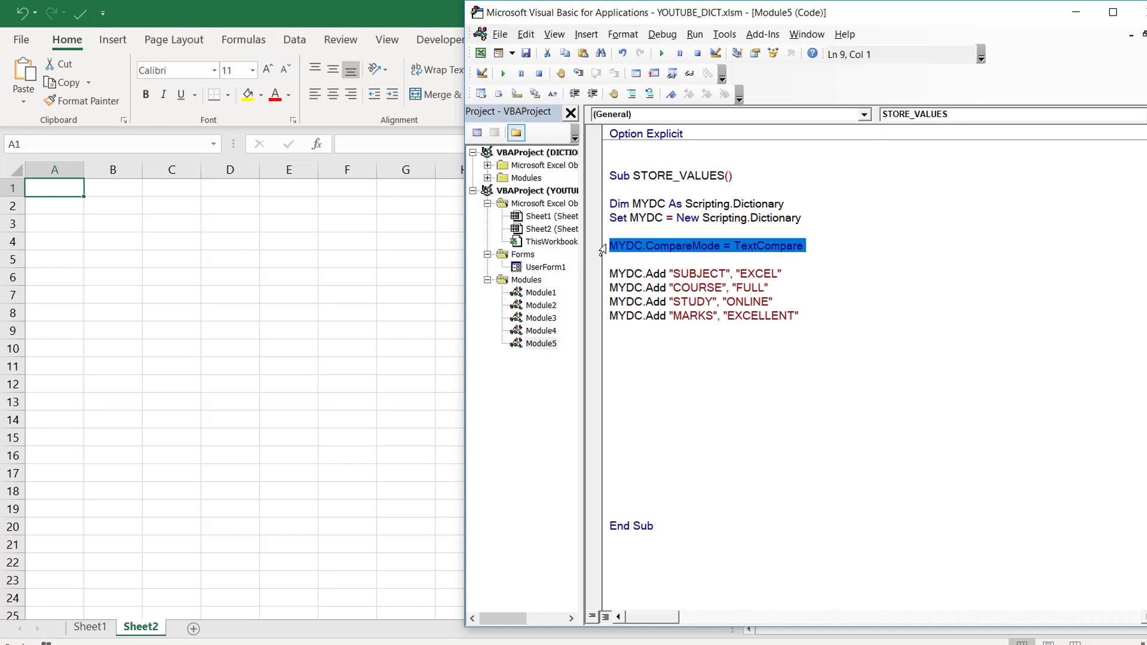
{"action": "key", "text": "Delete"}
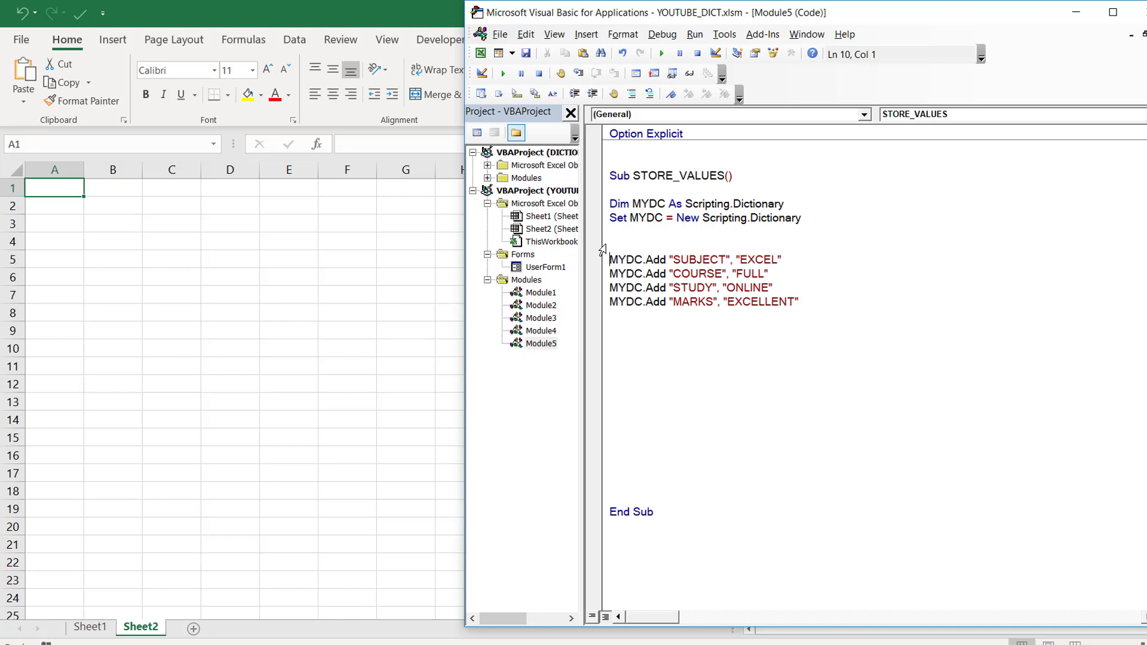
Set a breakpoint on End Sub and run STORE_VALUES up to it.
{"action": "left_click", "coordinate": [609, 357]}
{"action": "left_click", "coordinate": [594, 511]}
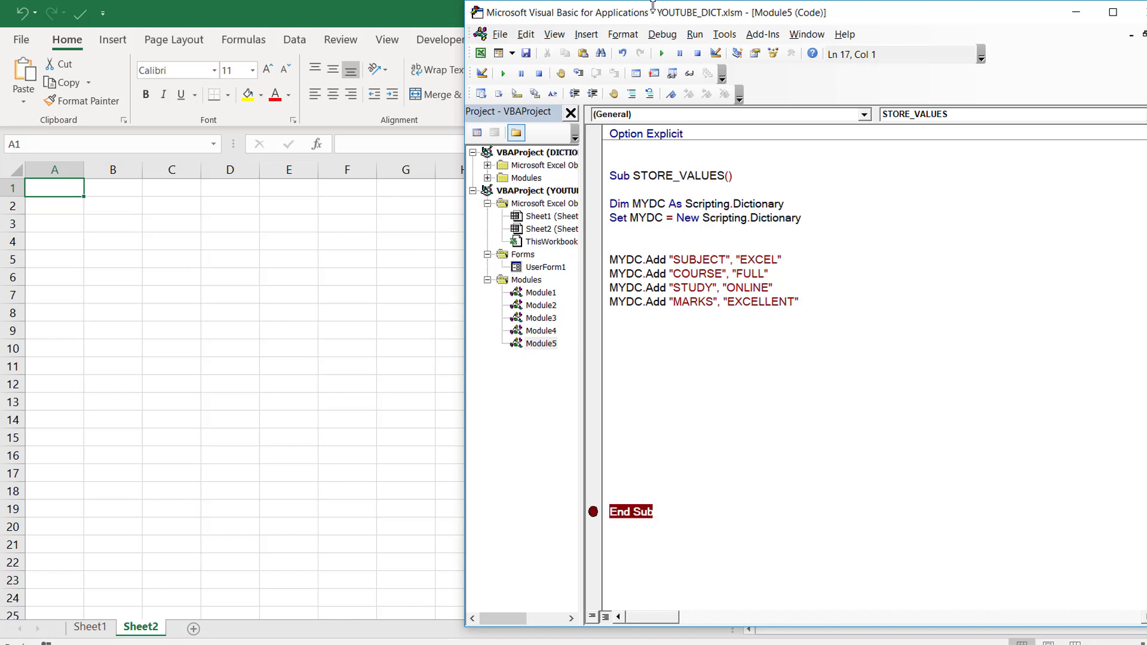
{"action": "left_click", "coordinate": [662, 54]}
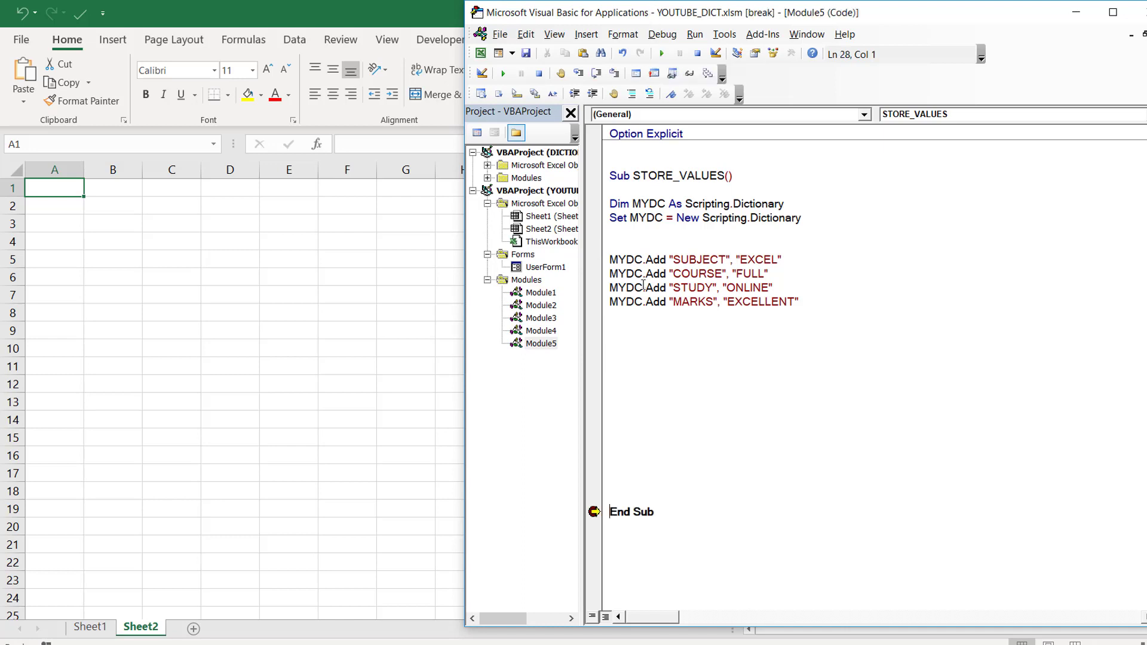
Add a watch on MYDC and expand it to show its SUBJECT, COURSE, STUDY, MARKS items.
{"action": "double_click", "coordinate": [624, 259]}
{"action": "right_click", "coordinate": [624, 258]}
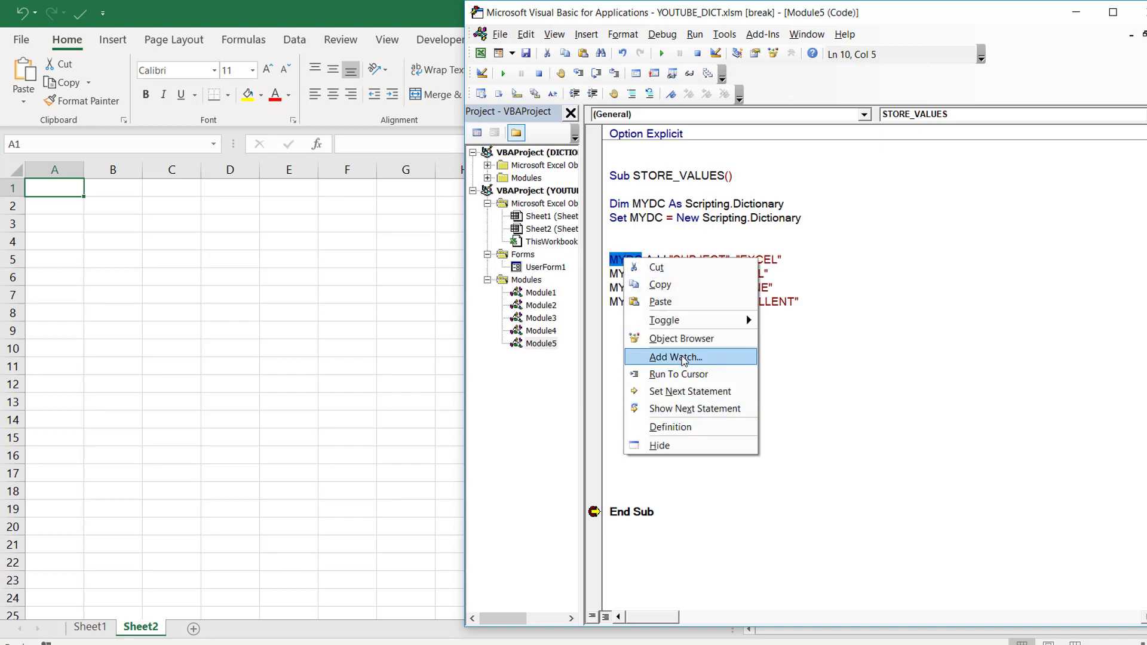
{"action": "left_click", "coordinate": [682, 358]}
{"action": "left_click", "coordinate": [714, 184]}
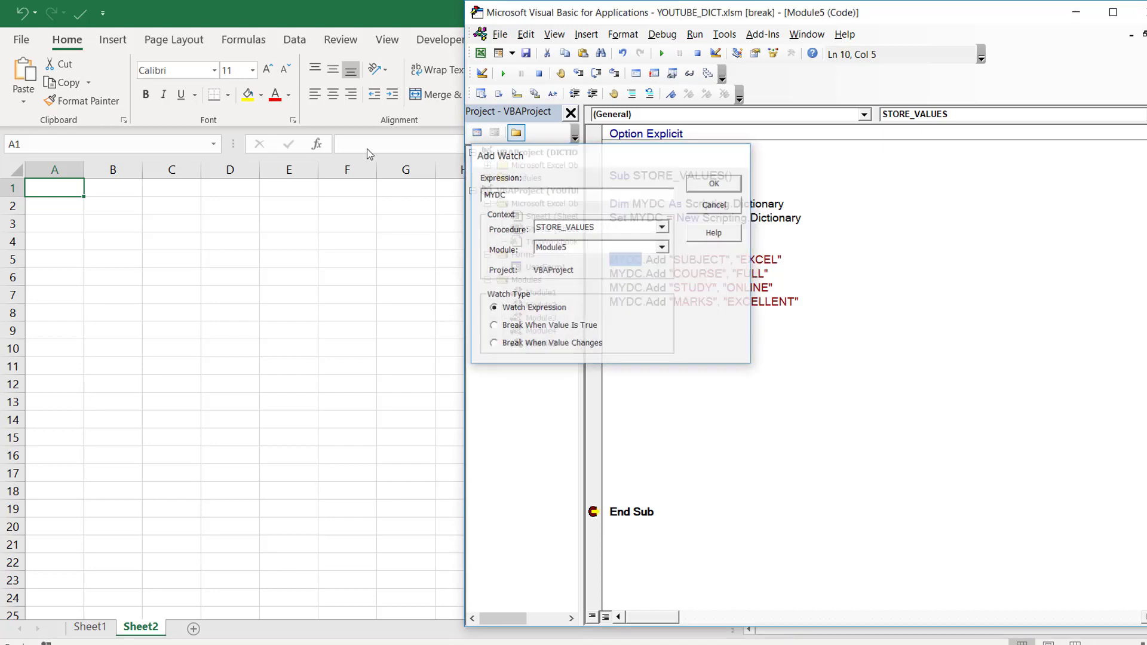
{"action": "left_click", "coordinate": [199, 67]}
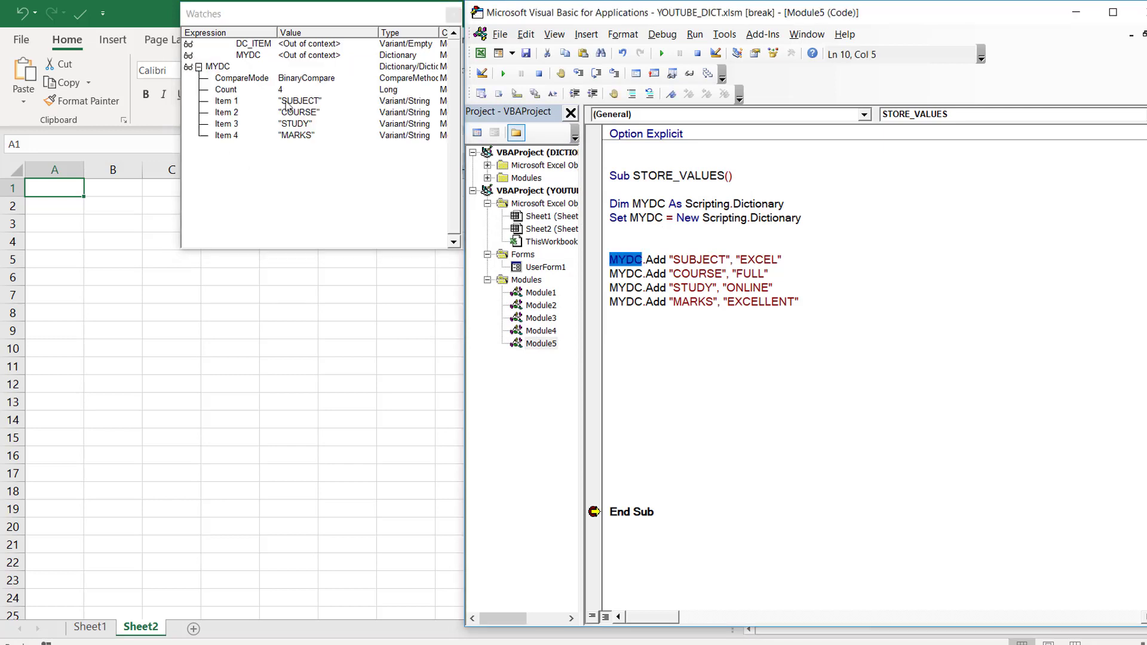
{"action": "left_click", "coordinate": [288, 102]}
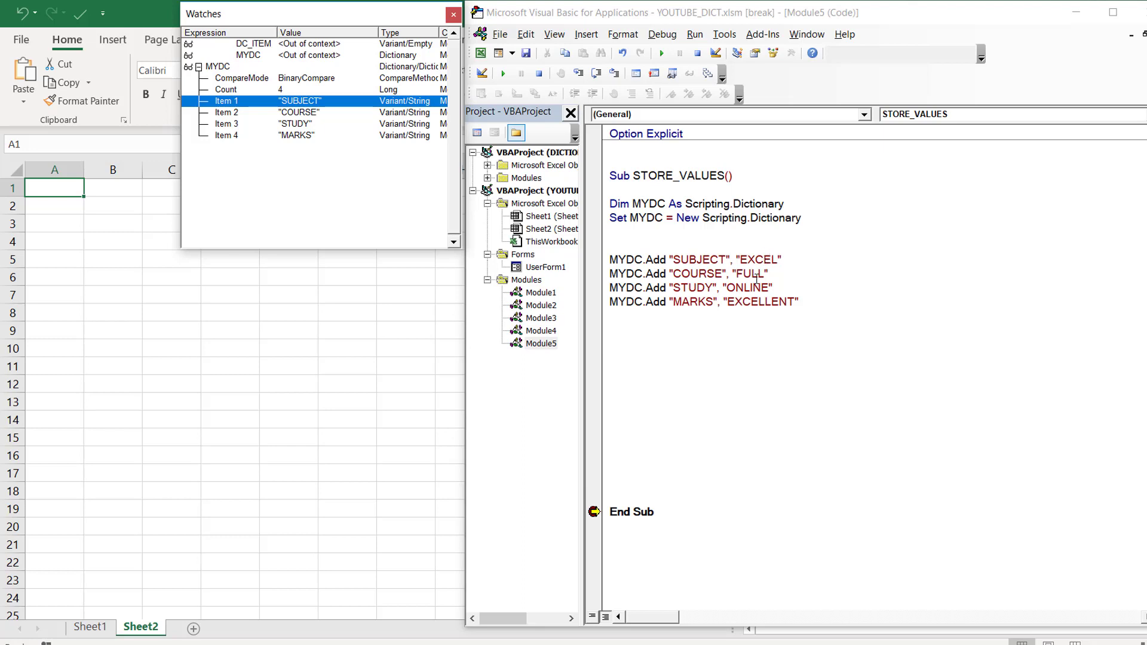
{"action": "left_click", "coordinate": [662, 349]}
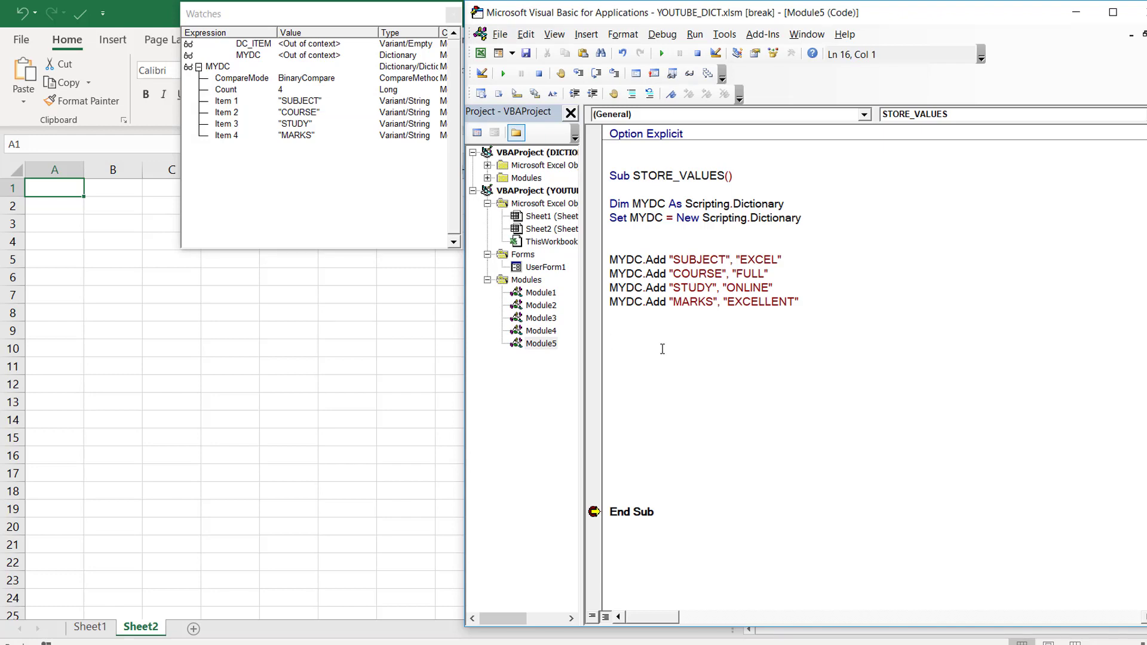
Add Dim MYVALUE As String and begin the line MYVALUE = MYDC.
{"action": "type", "text": "DIM "}
{"action": "type", "text": "MYVA"}
{"action": "type", "text": "LUE AS STRING"}
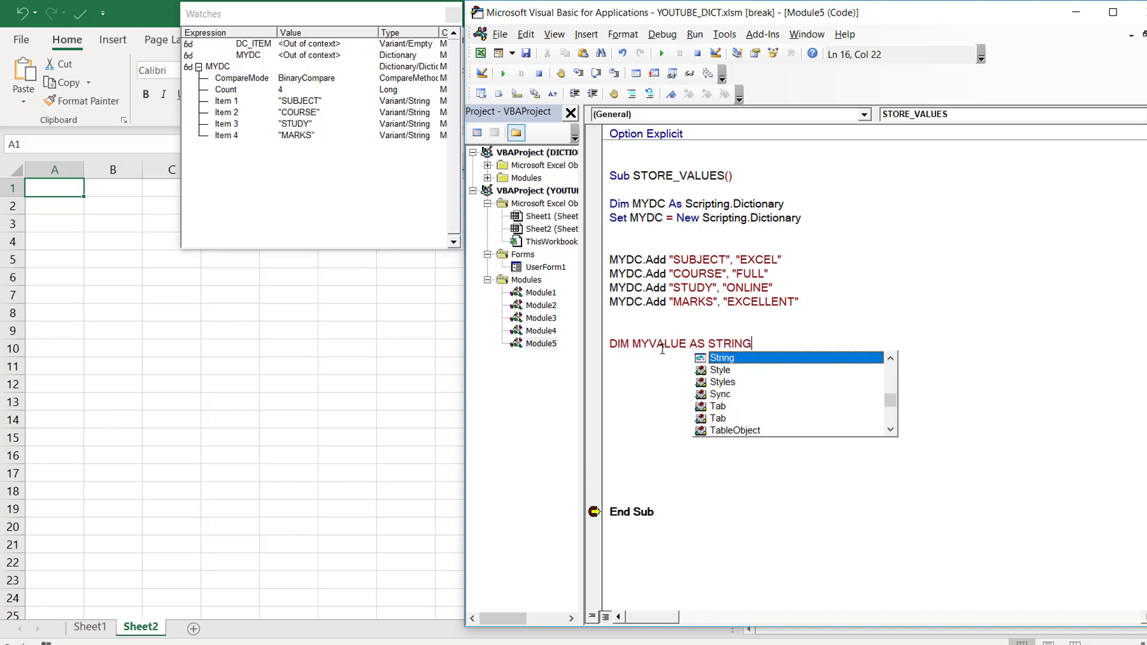
{"action": "key", "text": "Return"}
{"action": "key", "text": "Return"}
{"action": "key", "text": "Return"}
{"action": "type", "text": "MY"}
{"action": "key", "text": "BackSpace"}
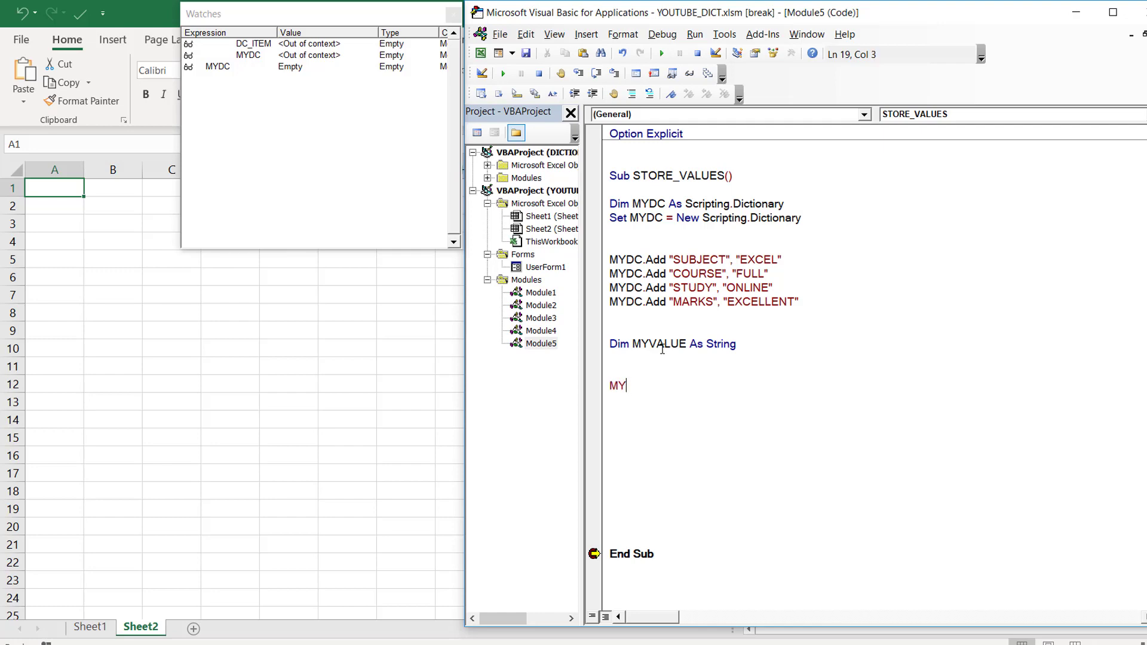
{"action": "type", "text": "VALUE = "}
{"action": "type", "text": "MYDC"}
{"action": "key", "text": "Return"}
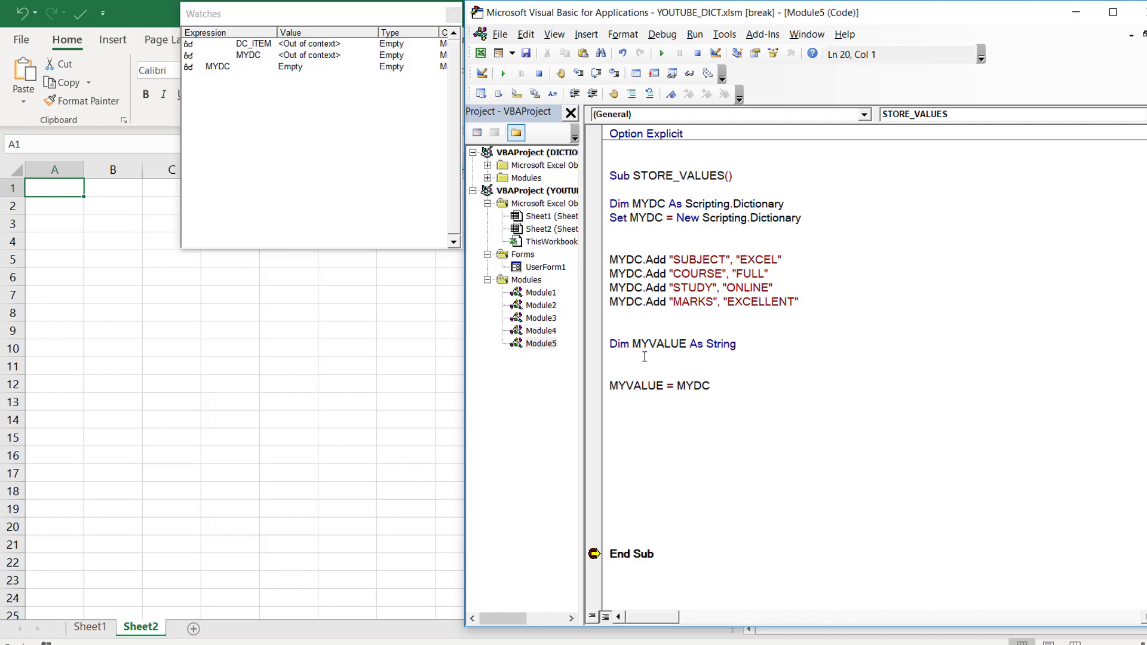
Complete the assignment as MYVALUE = MYDC.Items and reset the paused macro.
{"action": "left_click_drag", "start_coordinate": [594, 554], "coordinate": [610, 390]}
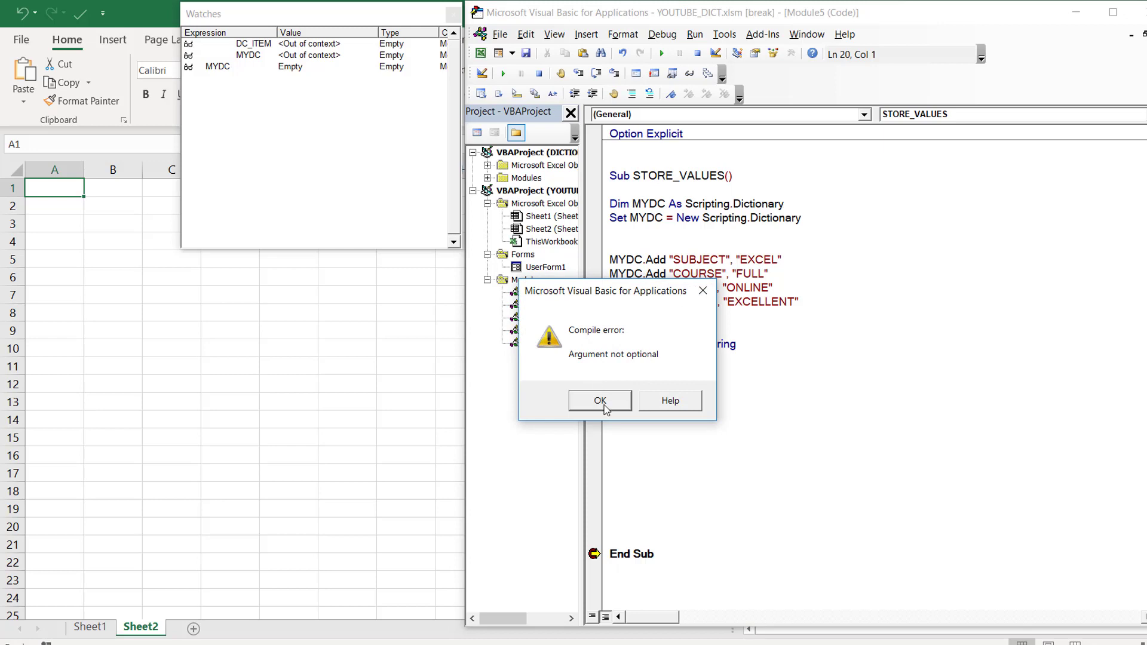
{"action": "left_click", "coordinate": [596, 399]}
{"action": "left_click", "coordinate": [725, 388]}
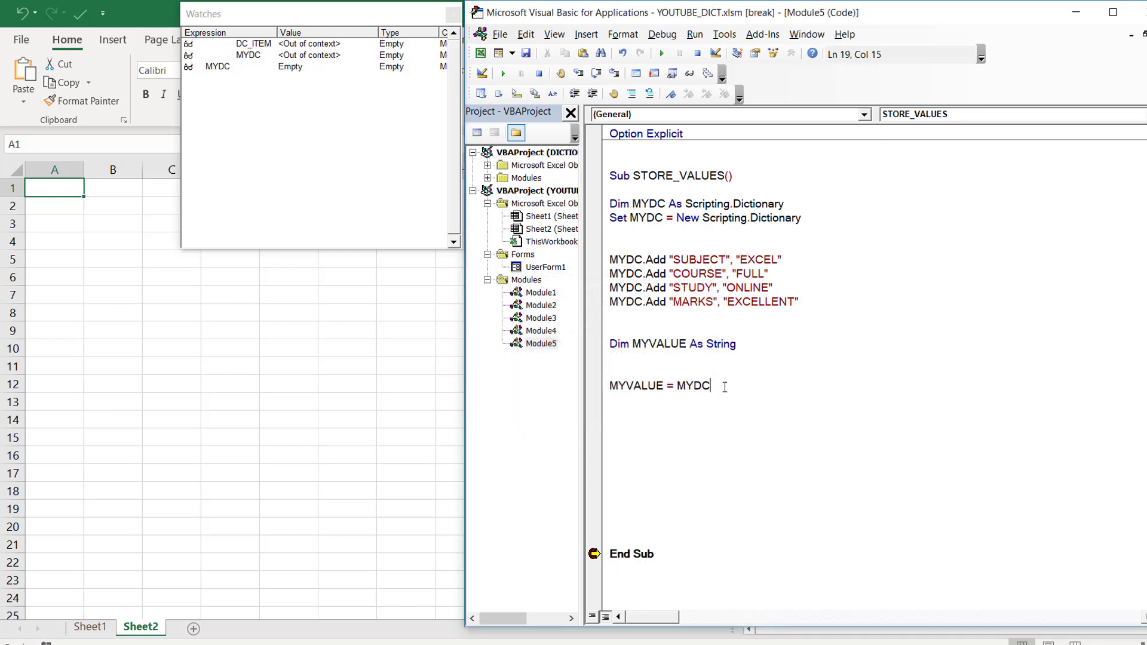
{"action": "type", "text": "."}
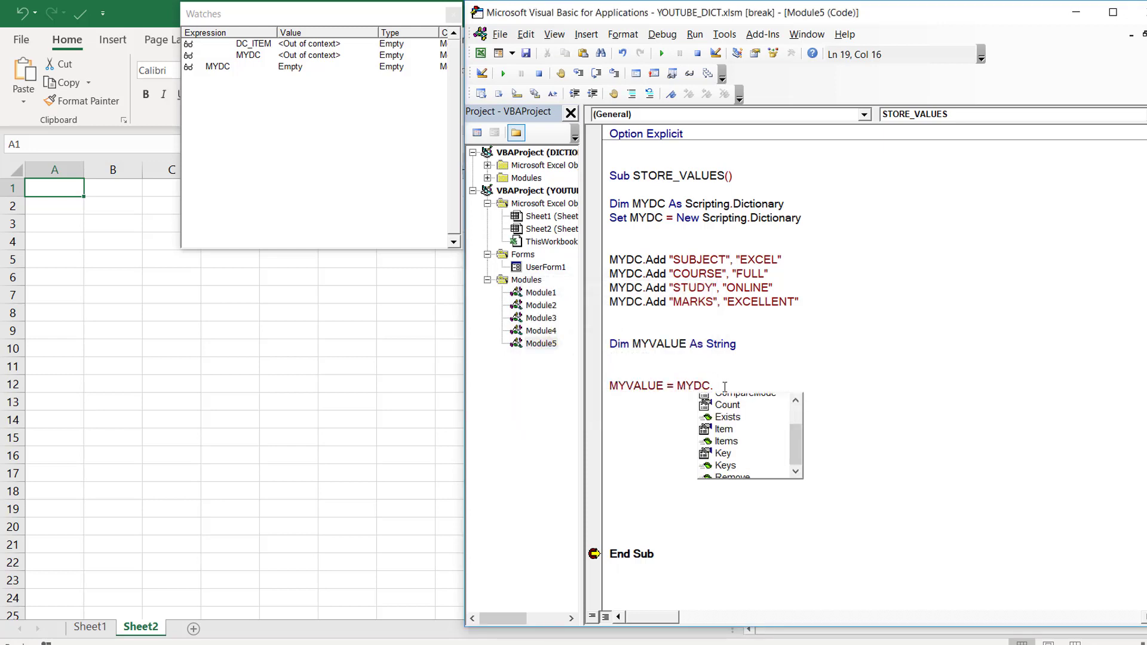
{"action": "type", "text": "ITEM"}
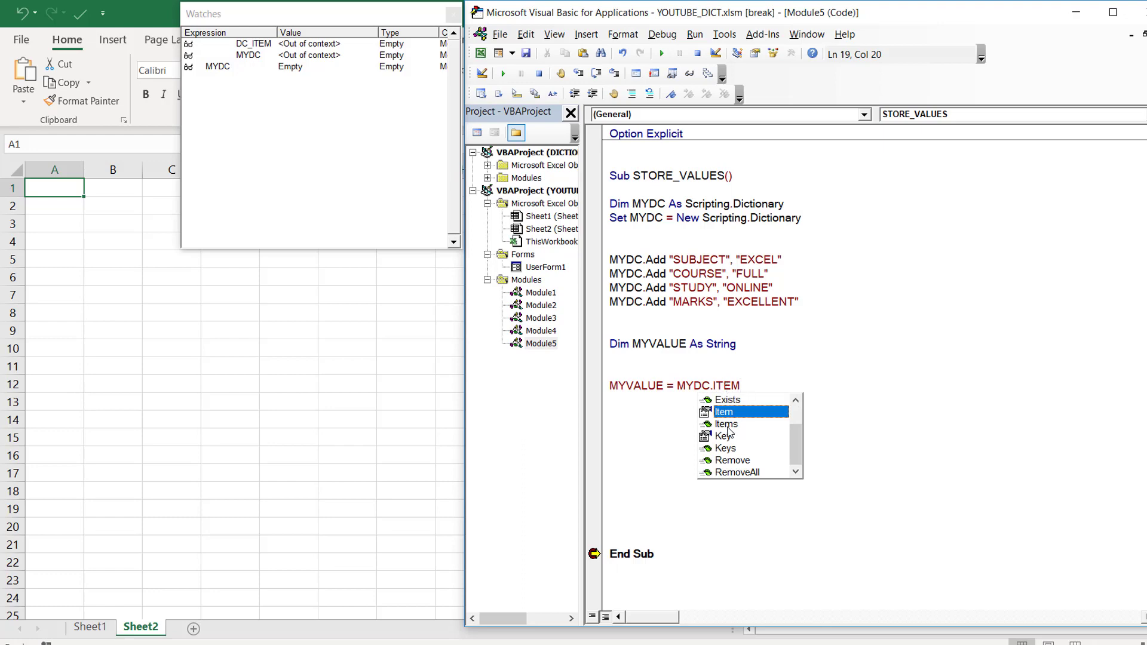
{"action": "double_click", "coordinate": [729, 427]}
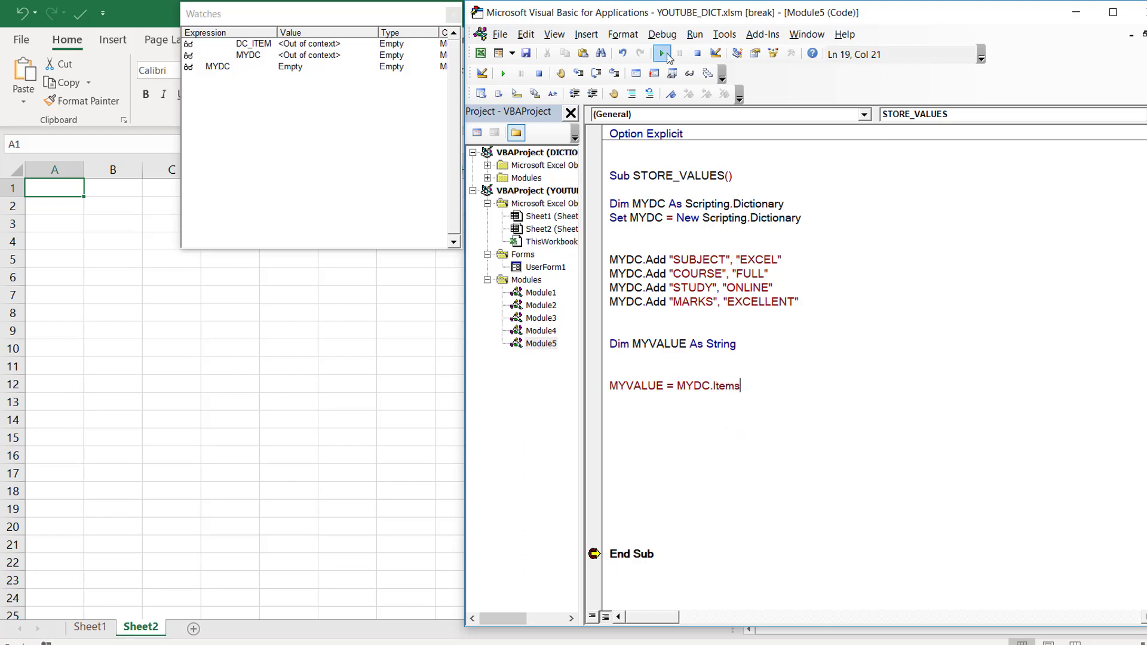
{"action": "left_click", "coordinate": [695, 56]}
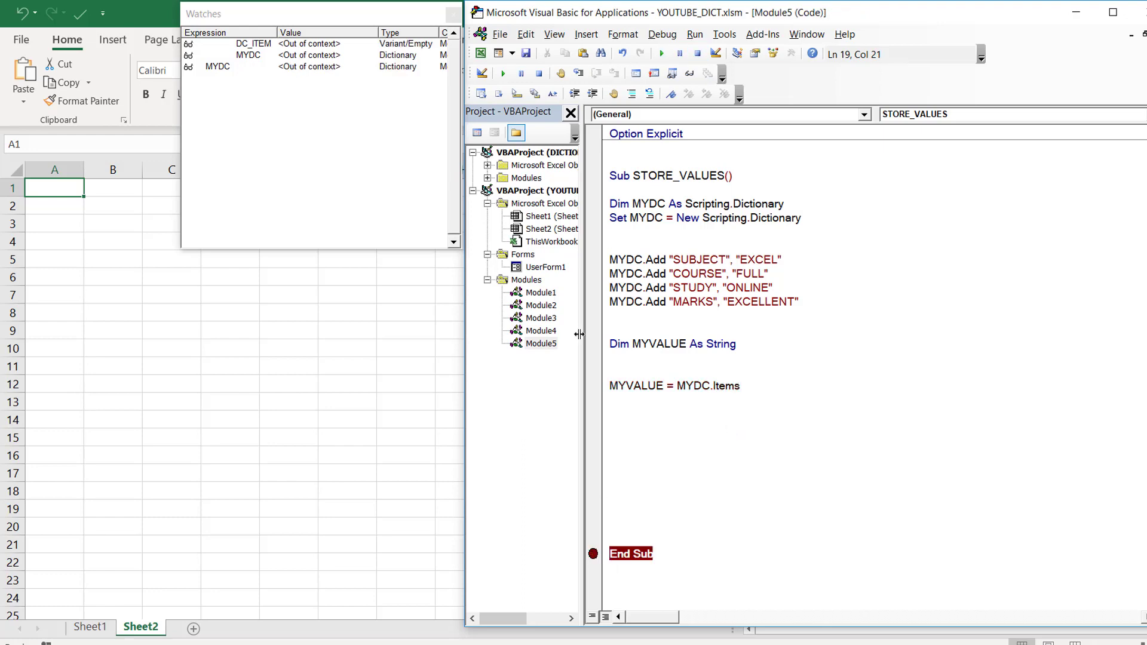
Break on the MYVALUE line, run to it, and add MYVALUE to the watches beside expanded MYDC.
{"action": "left_click", "coordinate": [594, 386]}
{"action": "left_click", "coordinate": [661, 53]}
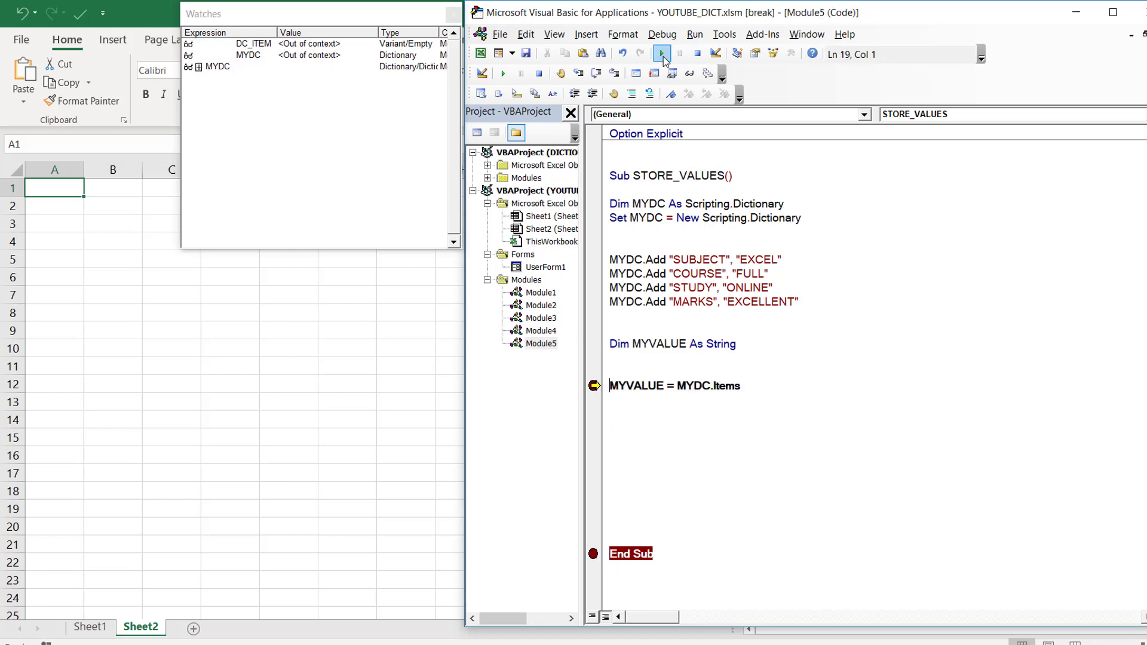
{"action": "double_click", "coordinate": [643, 390]}
{"action": "left_click_drag", "start_coordinate": [643, 391], "coordinate": [216, 101]}
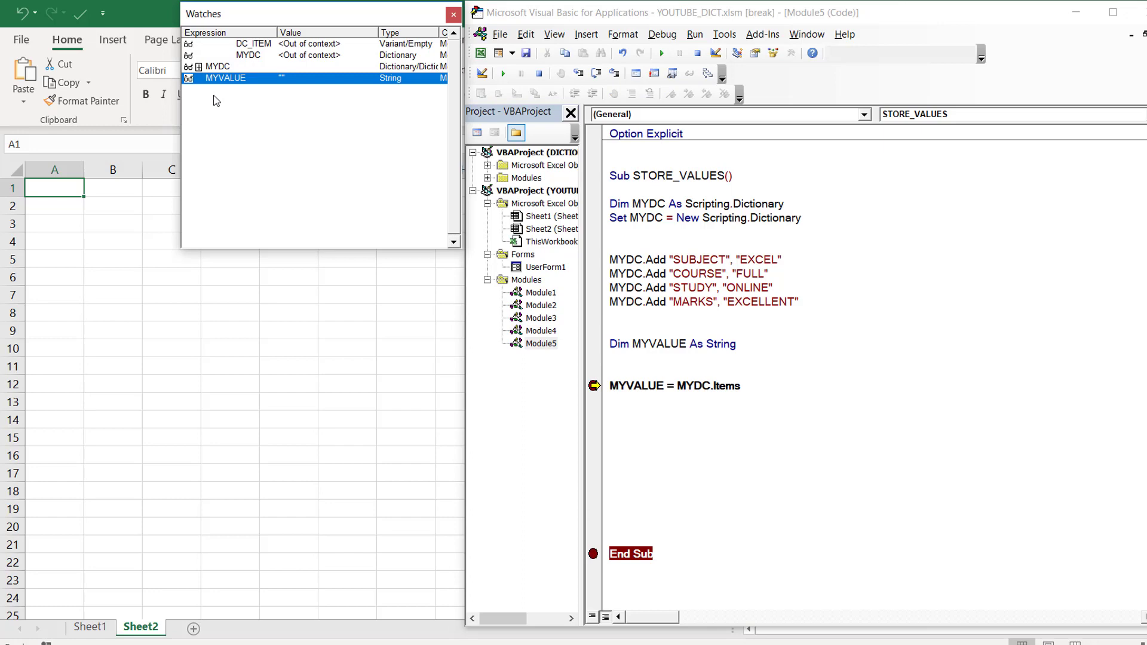
{"action": "left_click", "coordinate": [199, 67]}
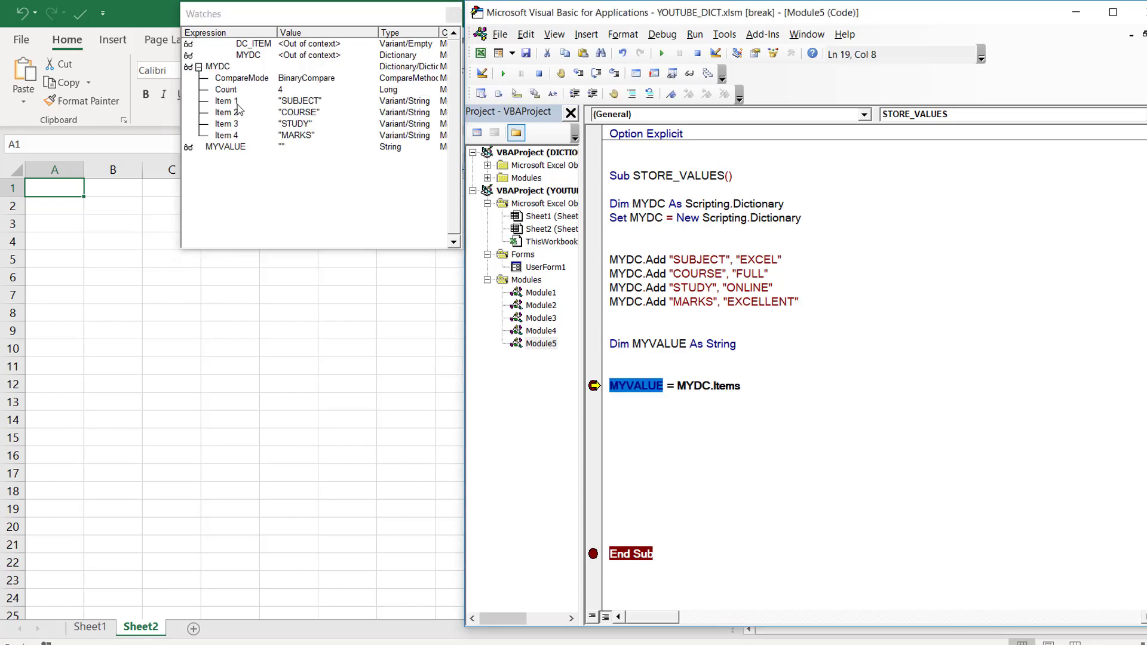
{"action": "left_click", "coordinate": [233, 148]}
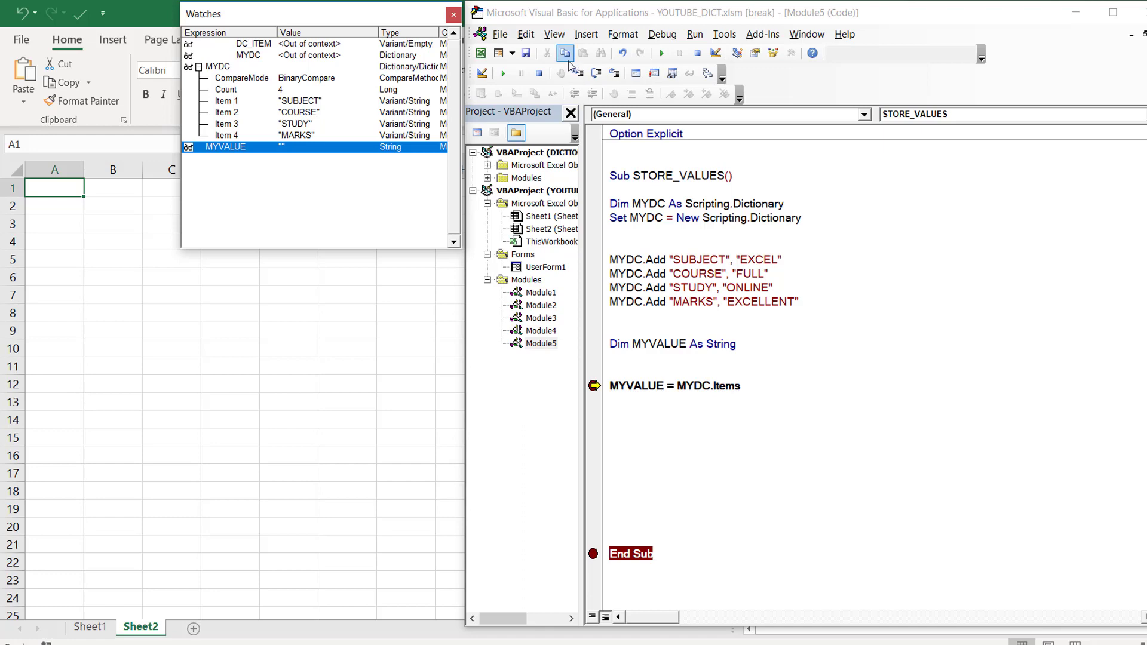
After the Type mismatch error, change MYVALUE's declared type from String to VARIANT and reset.
{"action": "left_click", "coordinate": [579, 74]}
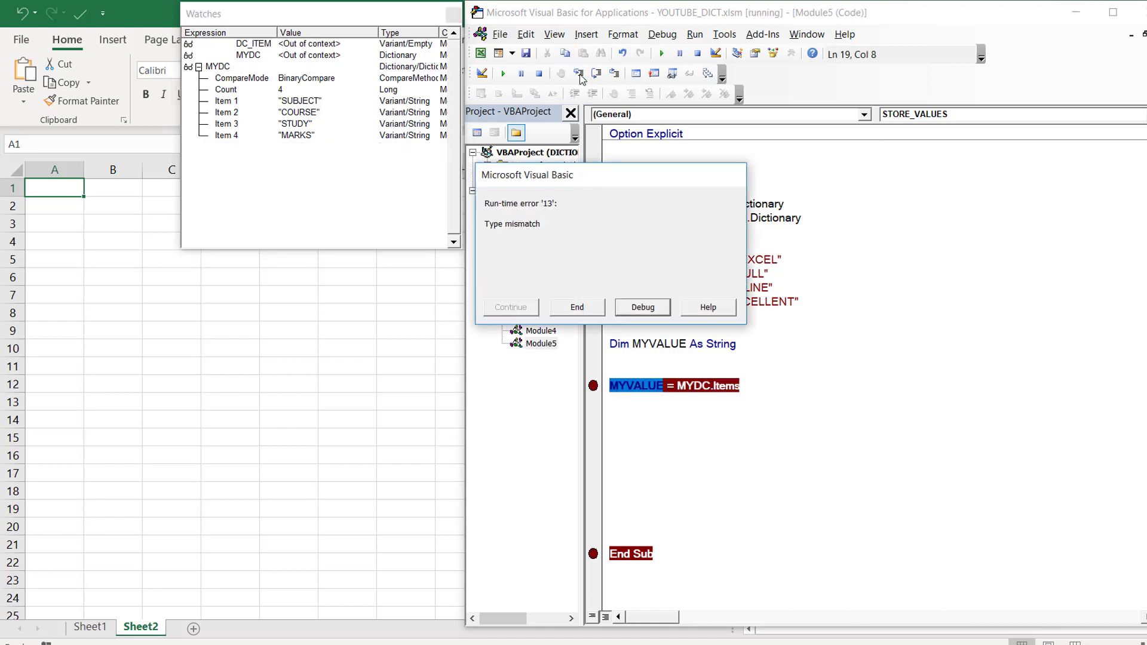
{"action": "left_click", "coordinate": [639, 309]}
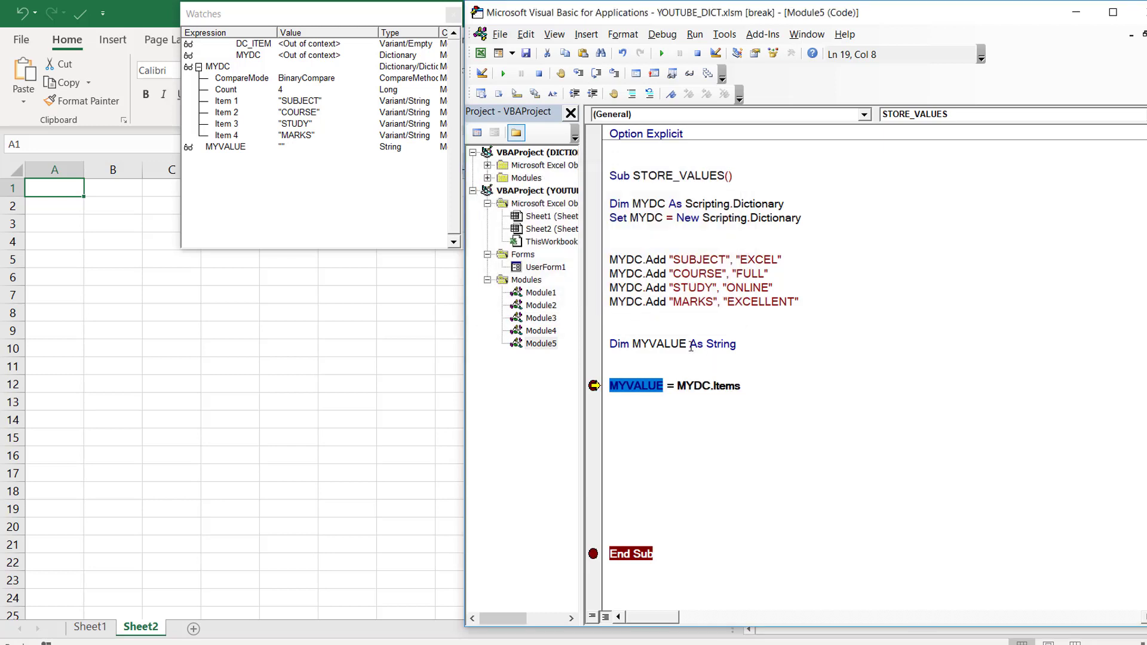
{"action": "double_click", "coordinate": [723, 344]}
{"action": "type", "text": "V"}
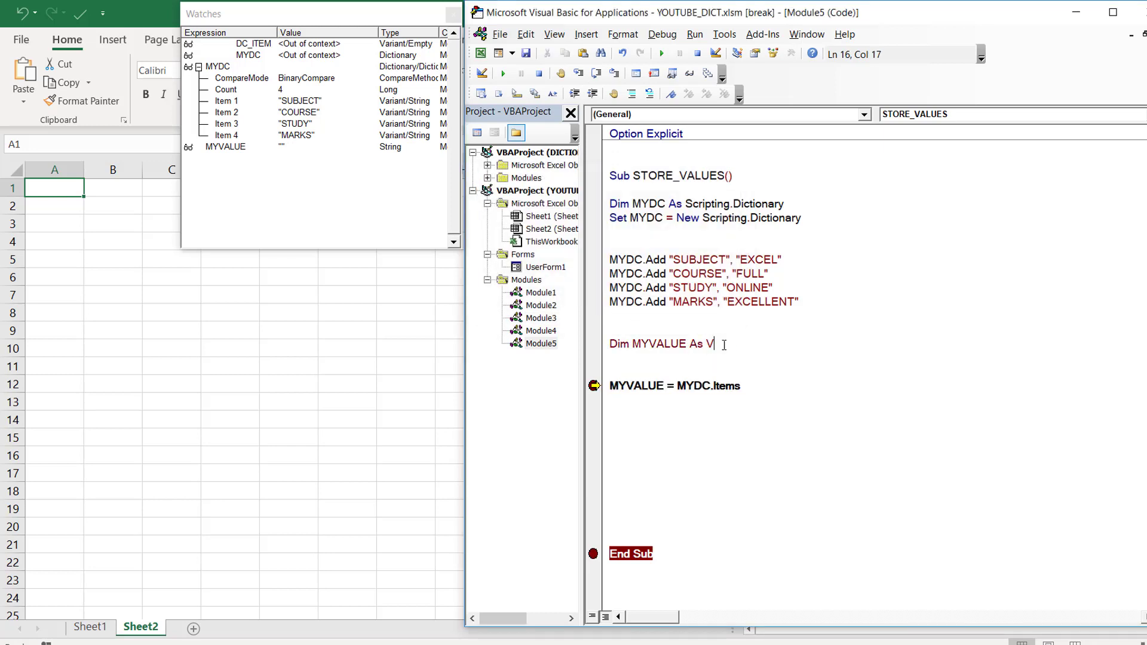
{"action": "type", "text": "ARIANT"}
{"action": "key", "text": "Down"}
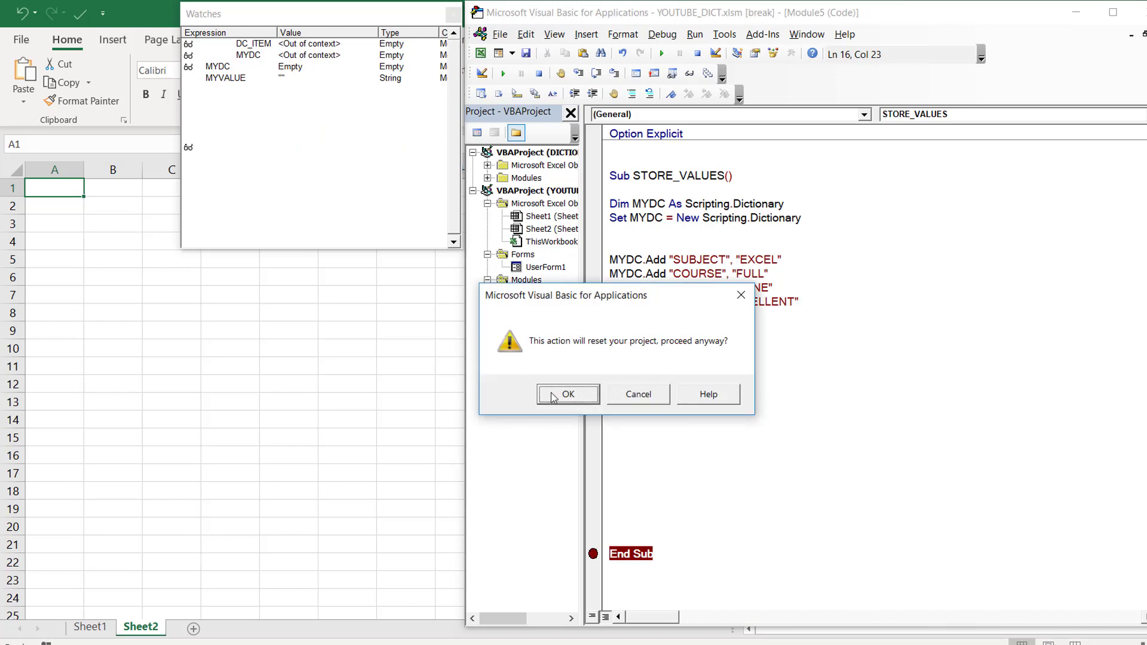
{"action": "left_click", "coordinate": [555, 396]}
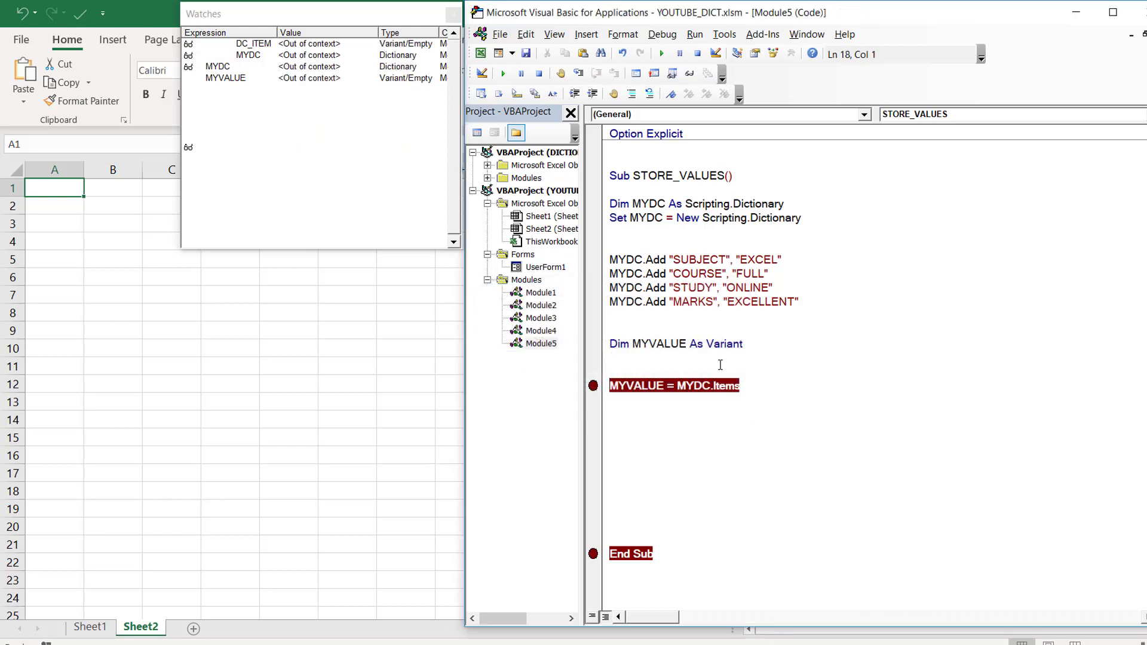
{"action": "double_click", "coordinate": [643, 386]}
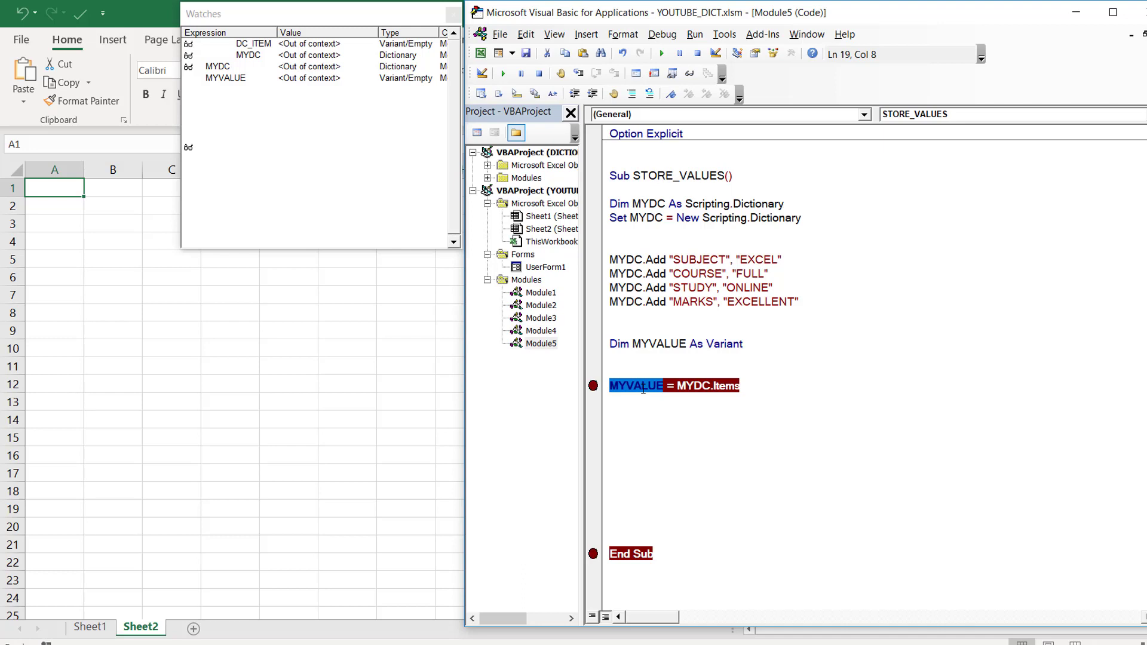
Run to the breakpoint and step through the MYVALUE = MYDC.Items assignment.
{"action": "left_click", "coordinate": [617, 350]}
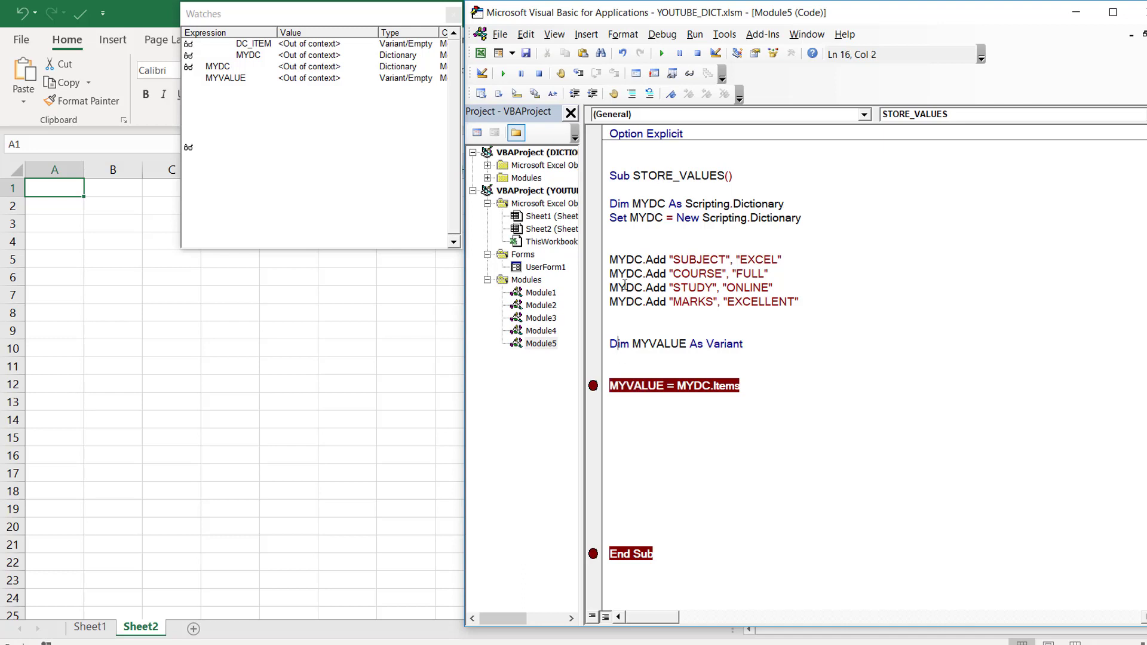
{"action": "left_click", "coordinate": [663, 54]}
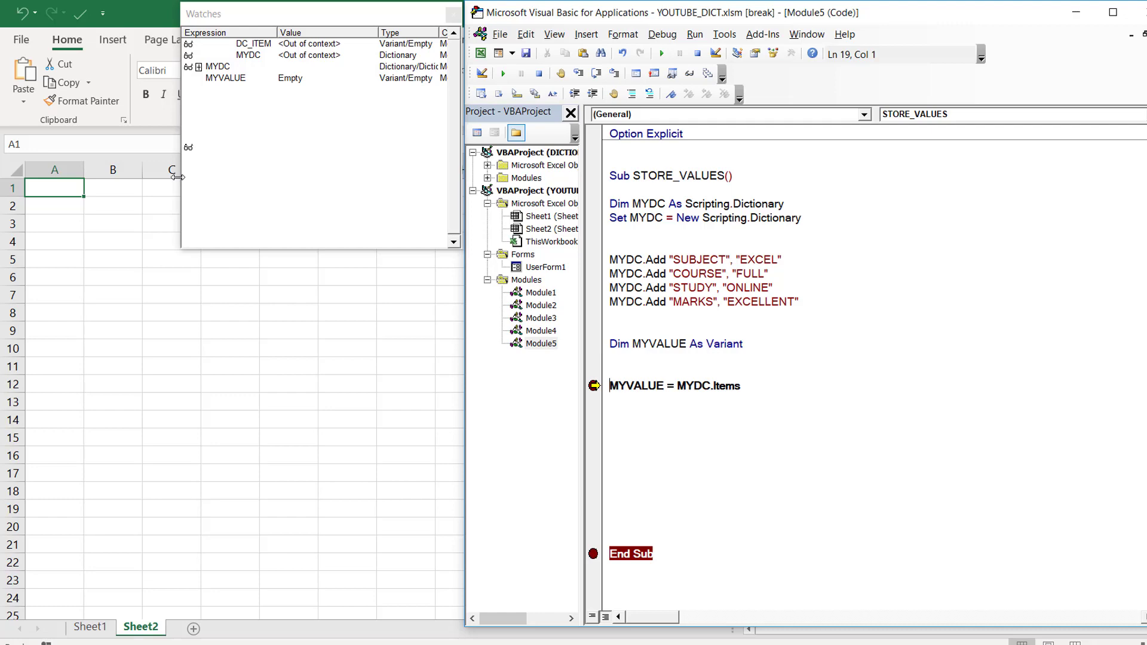
{"action": "left_click_drag", "start_coordinate": [178, 176], "coordinate": [86, 177]}
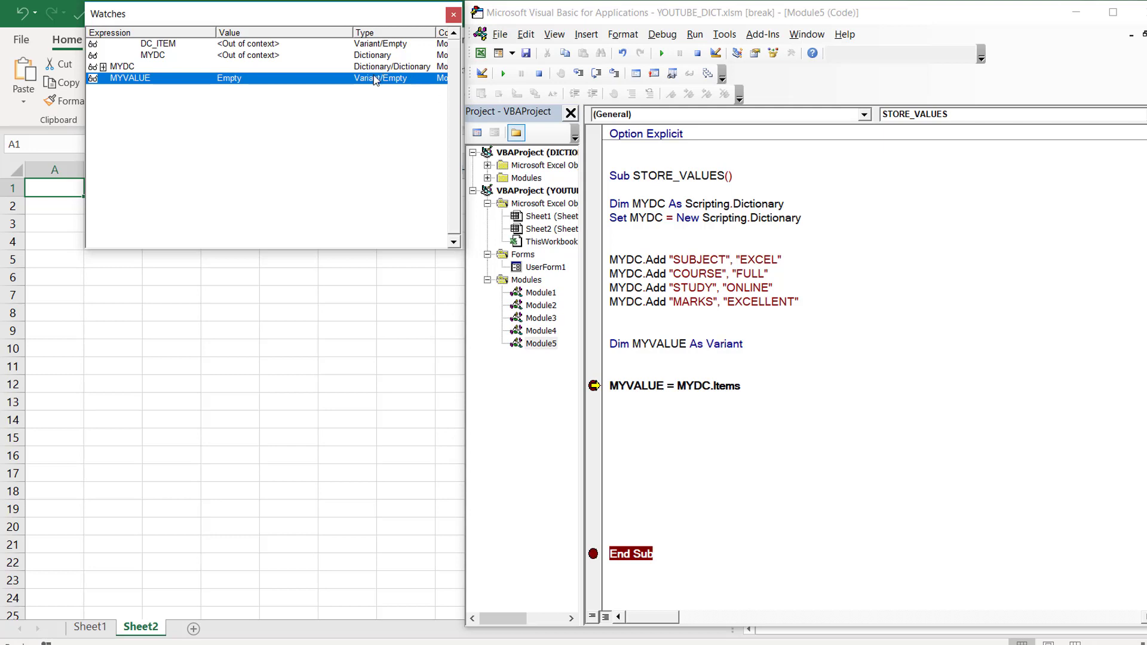
{"action": "left_click", "coordinate": [579, 74]}
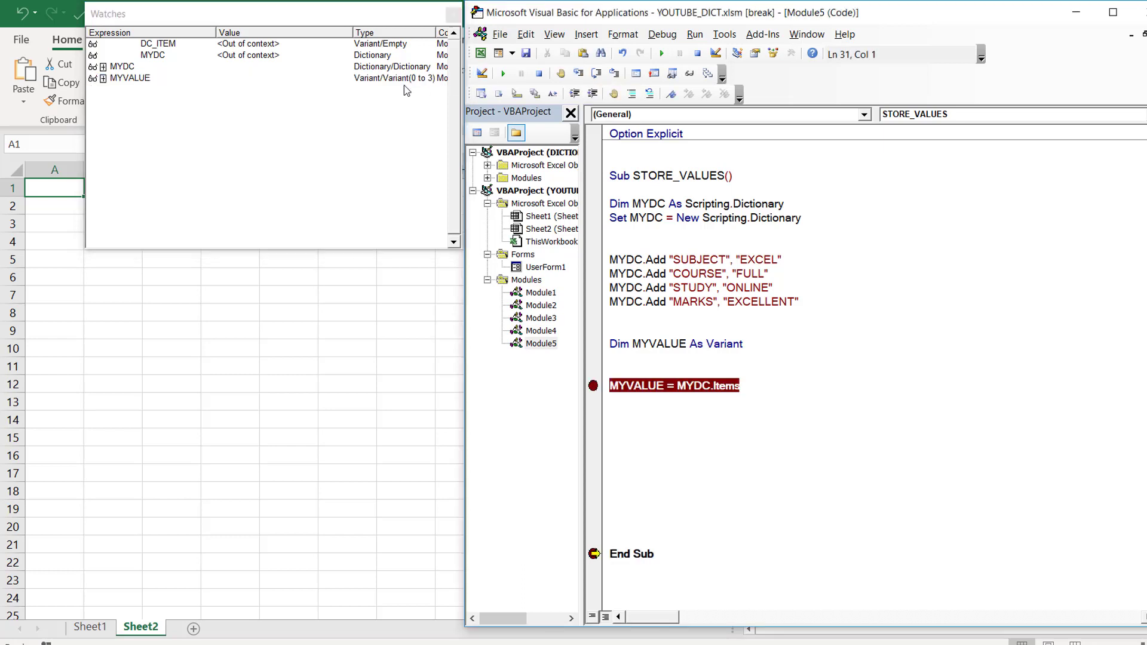
Expand MYVALUE's watch to EXCEL, FULL, ONLINE, EXCELLENT and remove the assignment-line breakpoint.
{"action": "left_click_drag", "start_coordinate": [79, 146], "coordinate": [2, 146]}
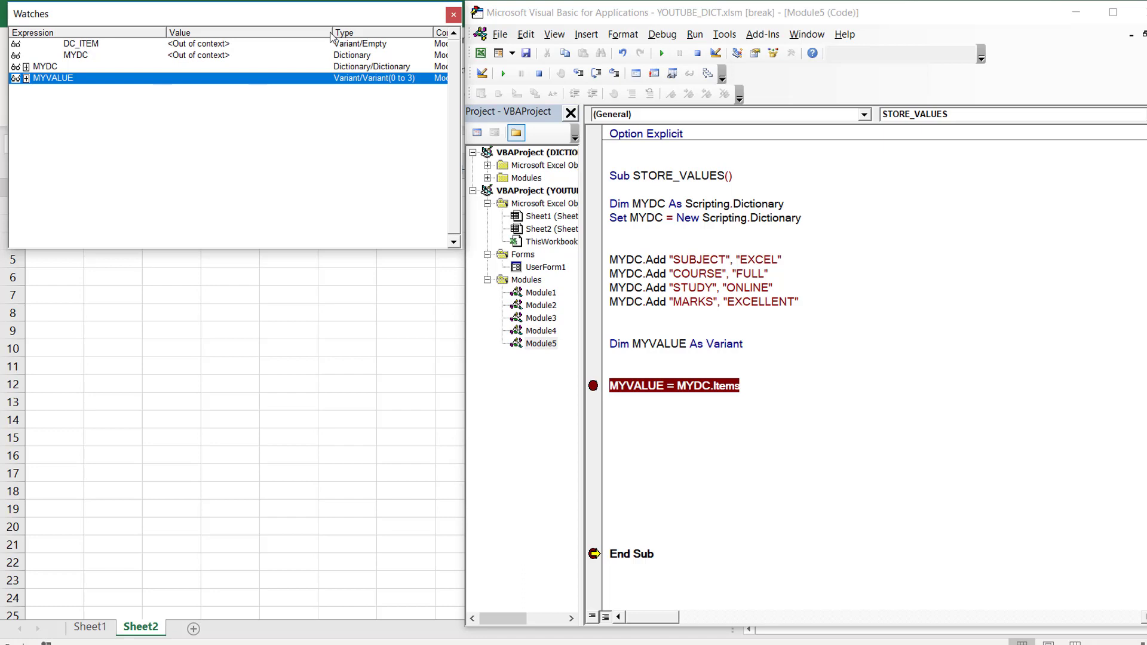
{"action": "left_click_drag", "start_coordinate": [331, 31], "coordinate": [248, 31]}
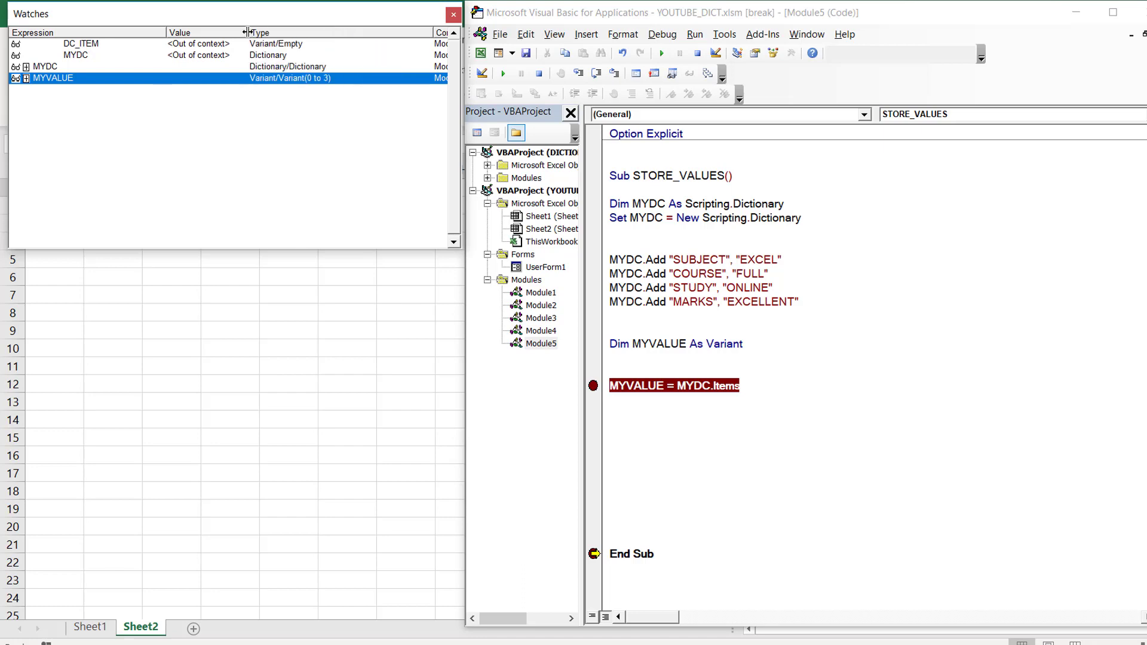
{"action": "left_click", "coordinate": [26, 79]}
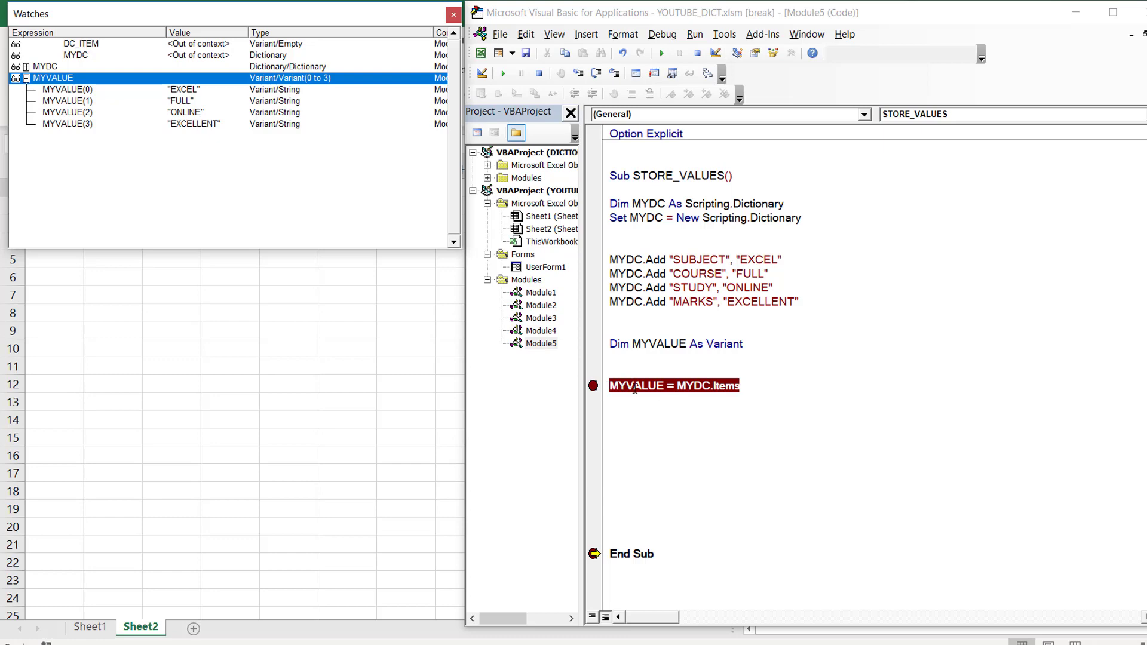
{"action": "left_click", "coordinate": [601, 390]}
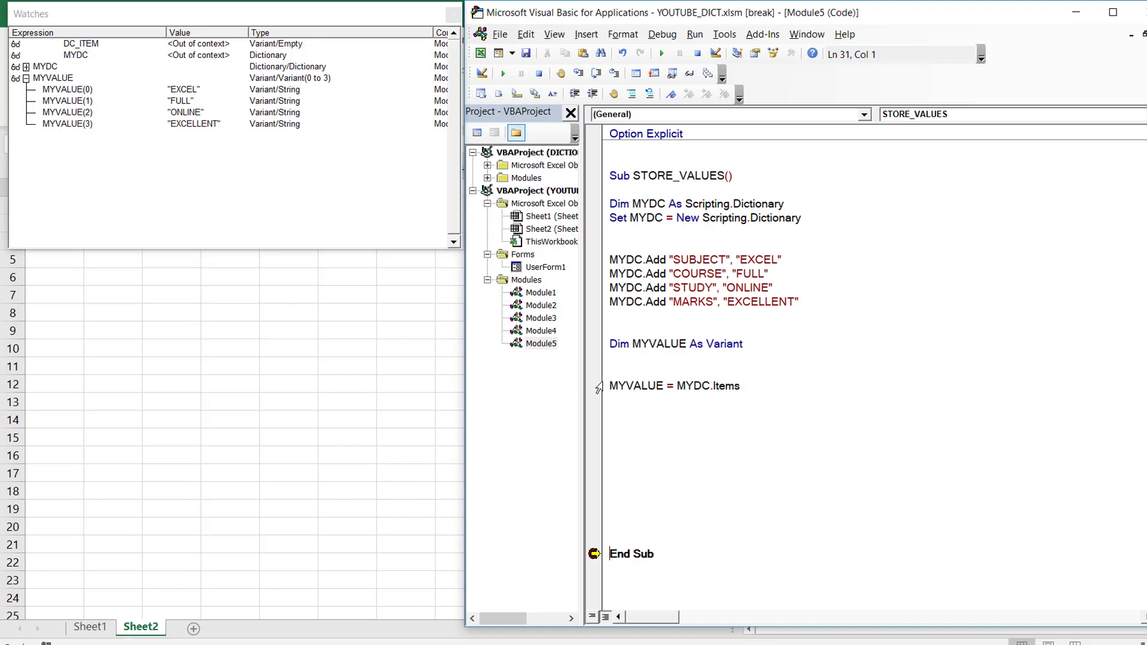
{"action": "double_click", "coordinate": [622, 386]}
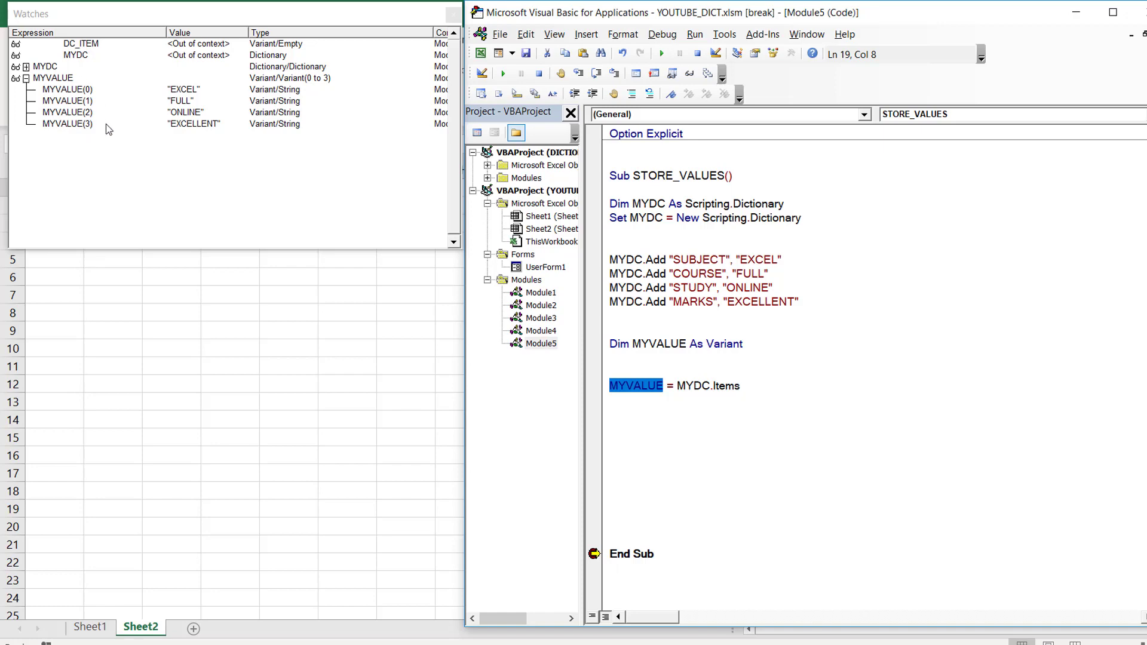
{"action": "left_click", "coordinate": [658, 435]}
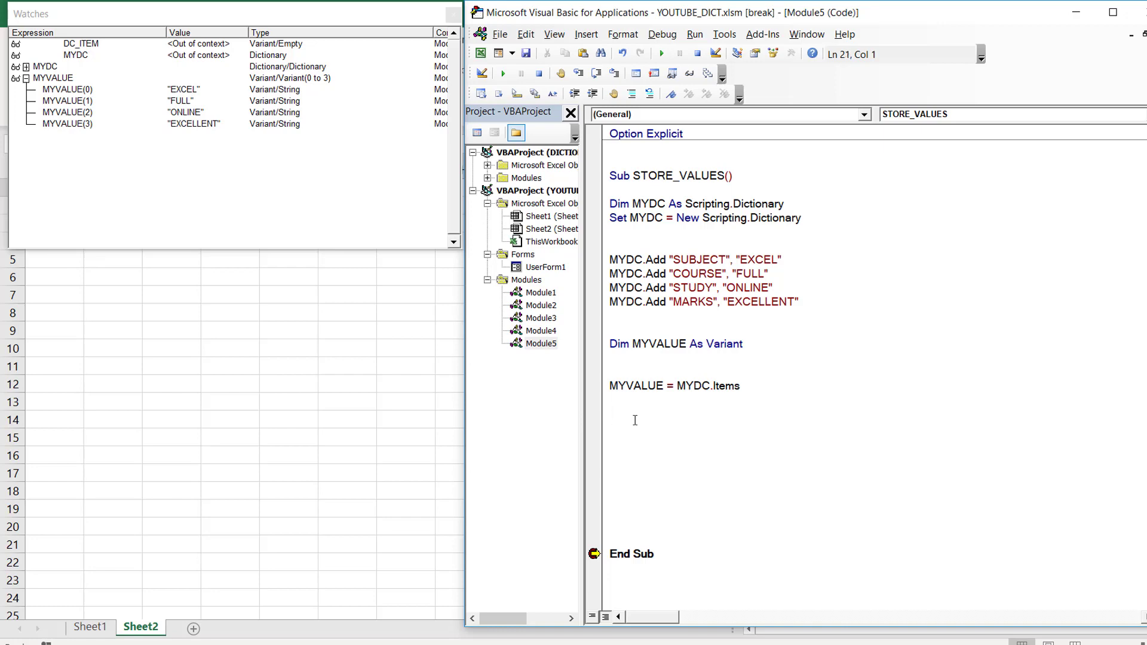
Add Dim J As Long and a For J = 0 To MYDC.Count … Next J loop.
{"action": "type", "text": "DIM J AS "}
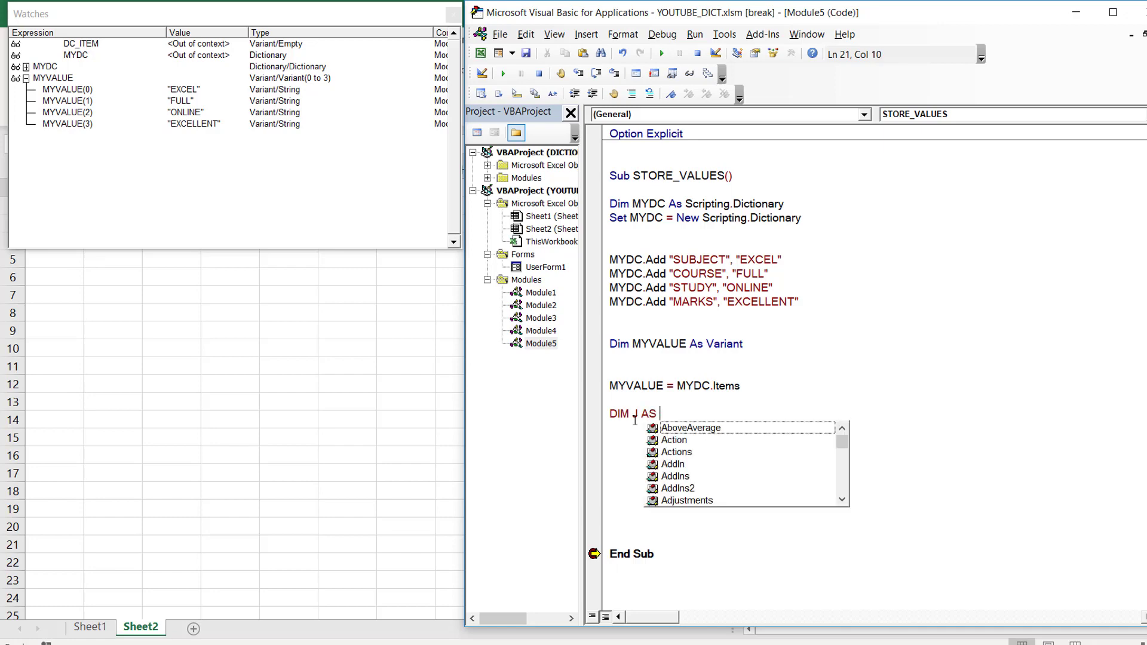
{"action": "type", "text": "LO"}
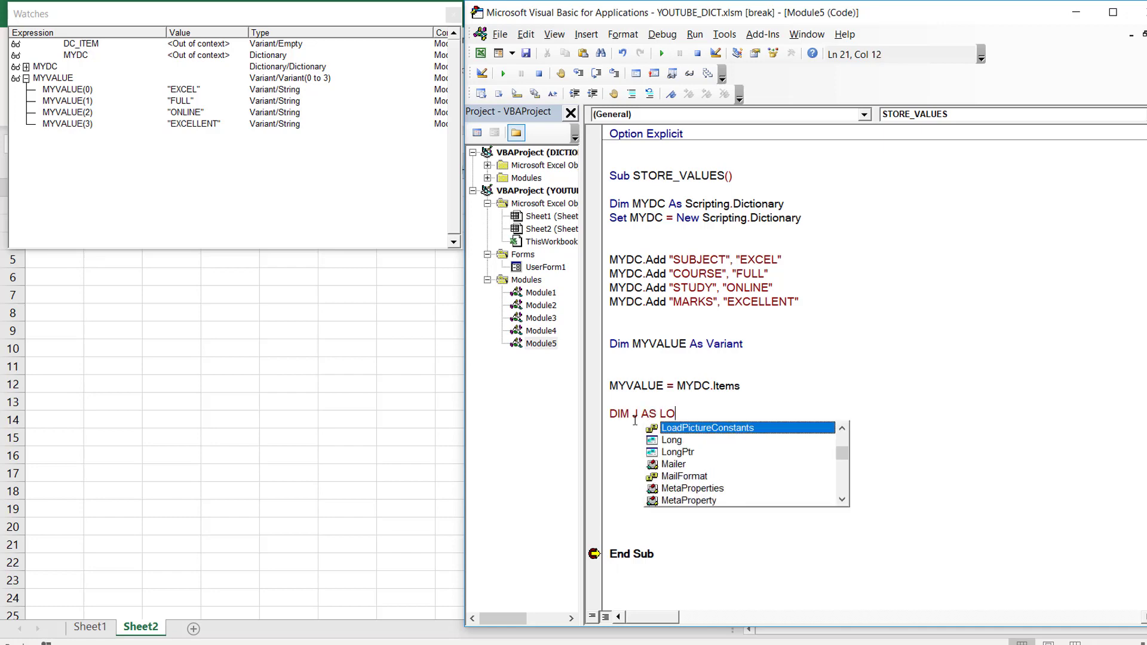
{"action": "type", "text": "NG"}
{"action": "key", "text": "Return"}
{"action": "type", "text": "FOR  J"}
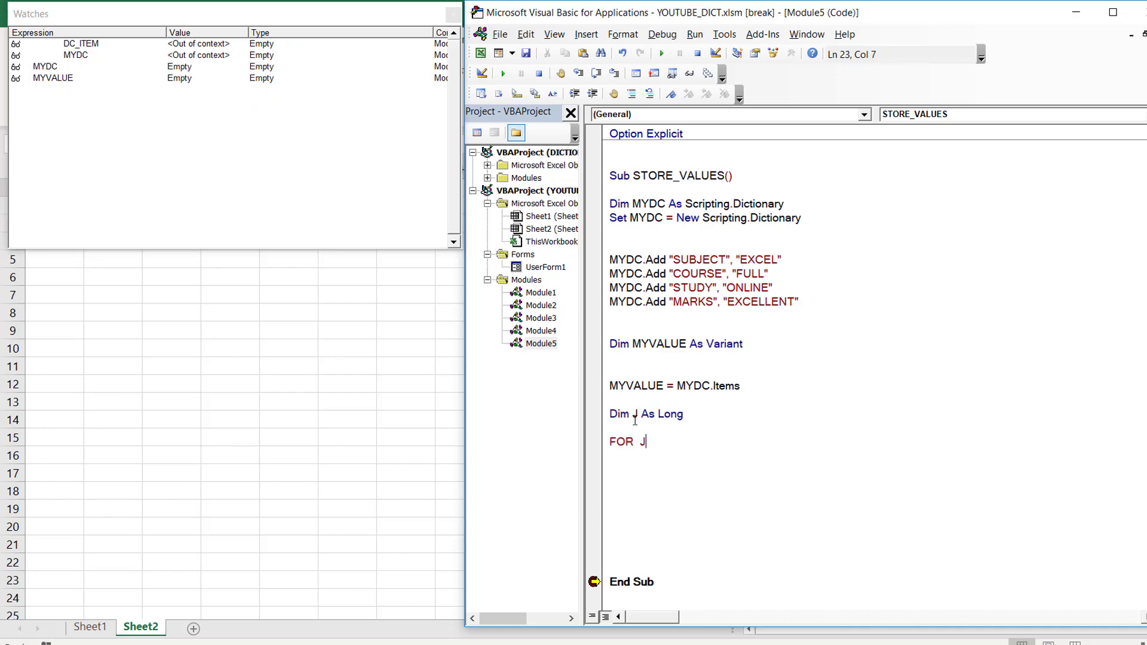
{"action": "type", "text": " = 0 TO "}
{"action": "type", "text": "MYDC"}
{"action": "type", "text": ".ITE"}
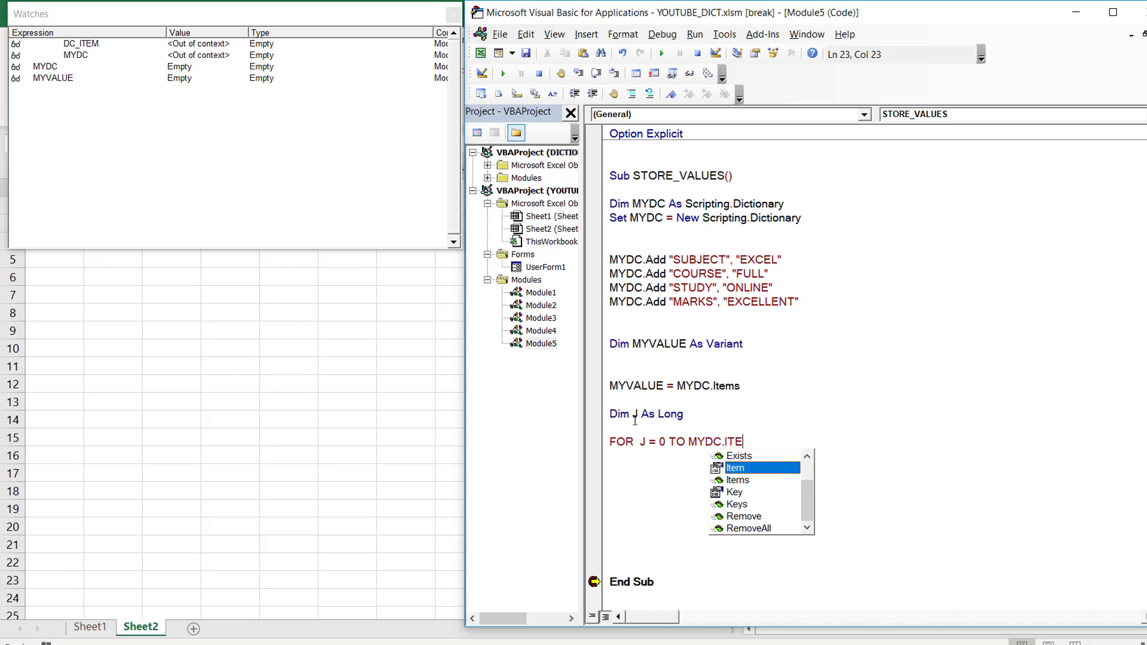
{"action": "key", "text": "BackSpace"}
{"action": "key", "text": "BackSpace"}
{"action": "type", "text": "COUNT"}
{"action": "key", "text": "Return"}
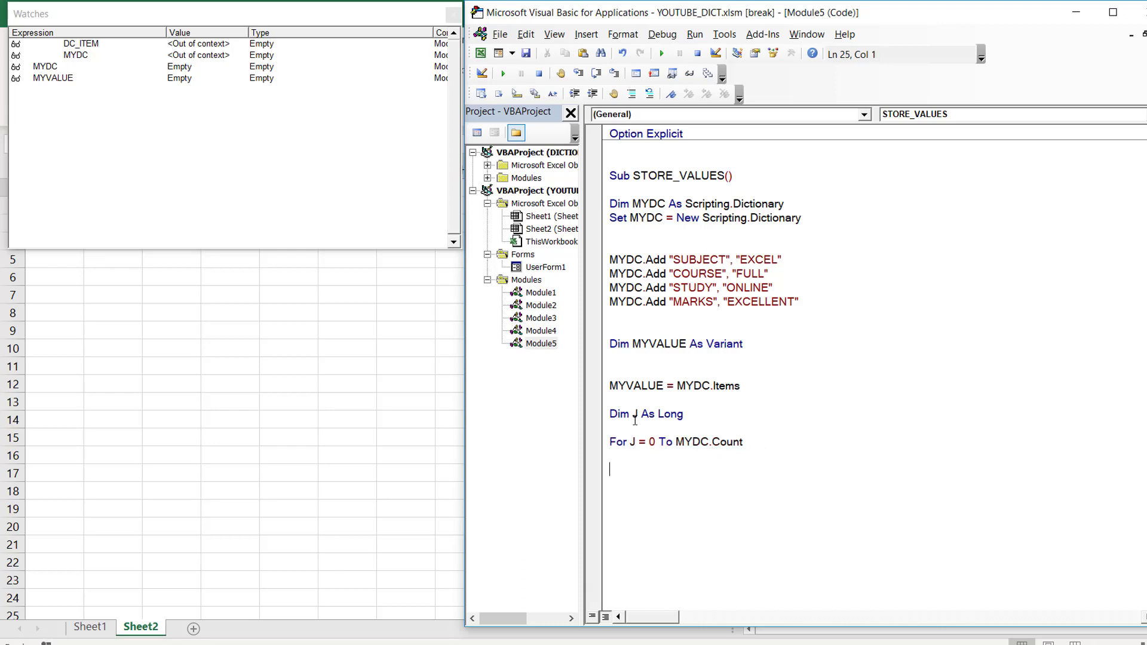
{"action": "key", "text": "Return"}
{"action": "type", "text": "NEXT"}
{"action": "type", "text": " J"}
{"action": "key", "text": "Up"}
Put an indented Debug.Print MYVALUE(J) inside the loop and delete extra blank lines.
{"action": "key", "text": "Return"}
{"action": "key", "text": "Up"}
{"action": "key", "text": "Return"}
{"action": "key", "text": "Up"}
{"action": "key", "text": "Tab"}
{"action": "key", "text": "Tab"}
{"action": "key", "text": "Tab"}
{"action": "type", "text": "DEB"}
{"action": "type", "text": "UG.P"}
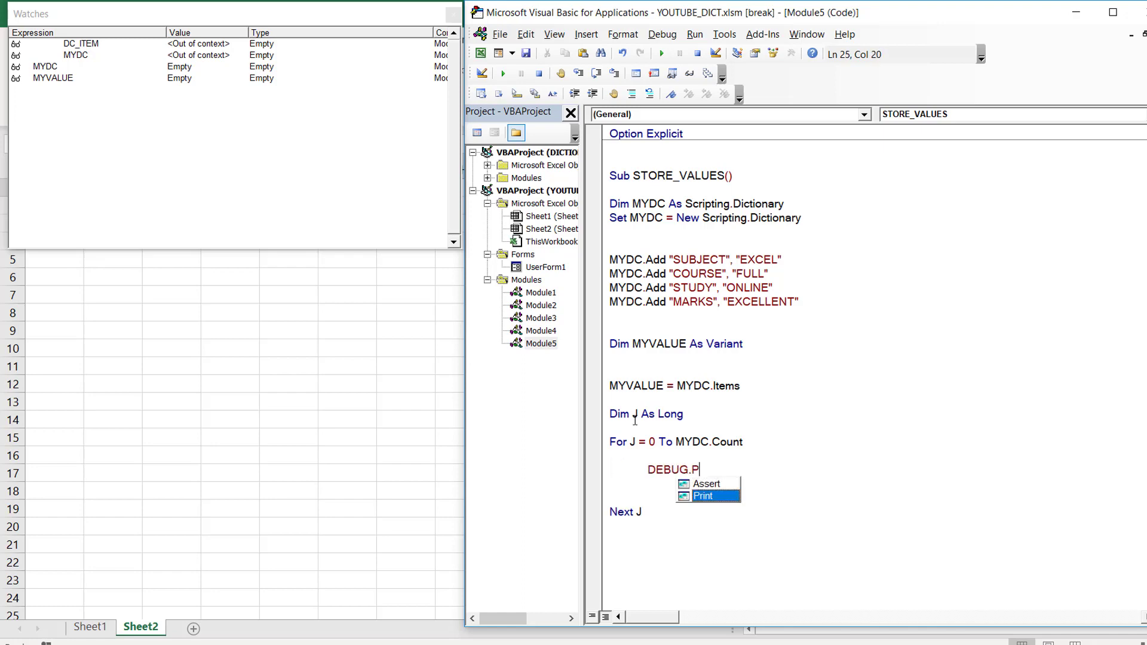
{"action": "type", "text": "rint"}
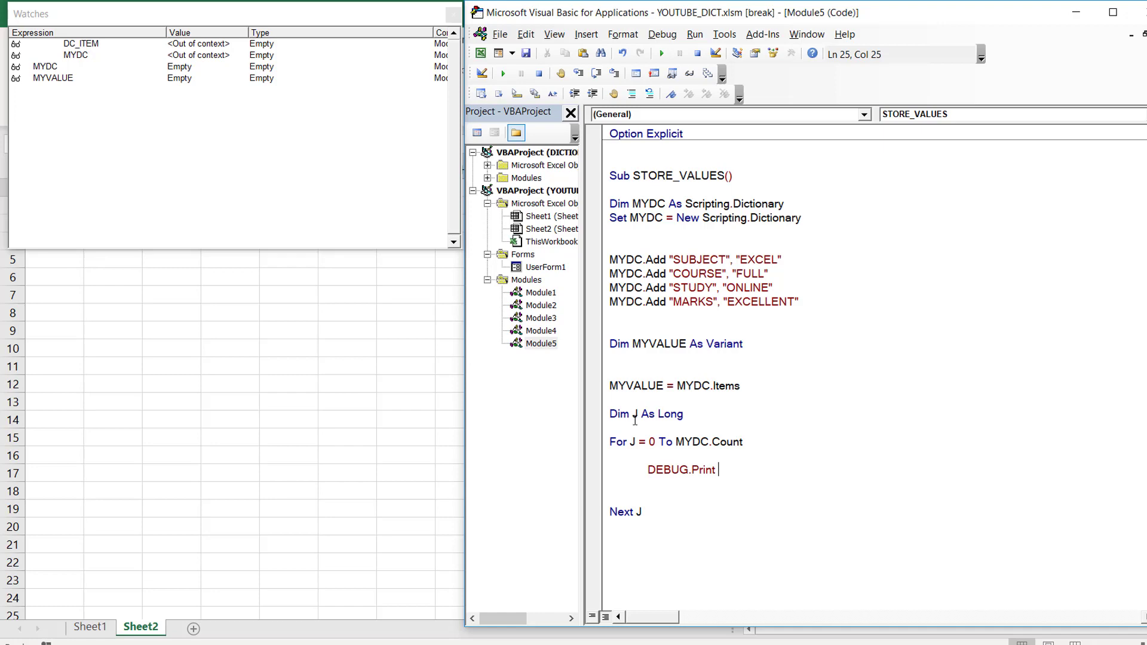
{"action": "type", "text": "MYVALUE"}
{"action": "type", "text": "(J)"}
{"action": "key", "text": "Down"}
{"action": "key", "text": "Down"}
{"action": "key", "text": "Down"}
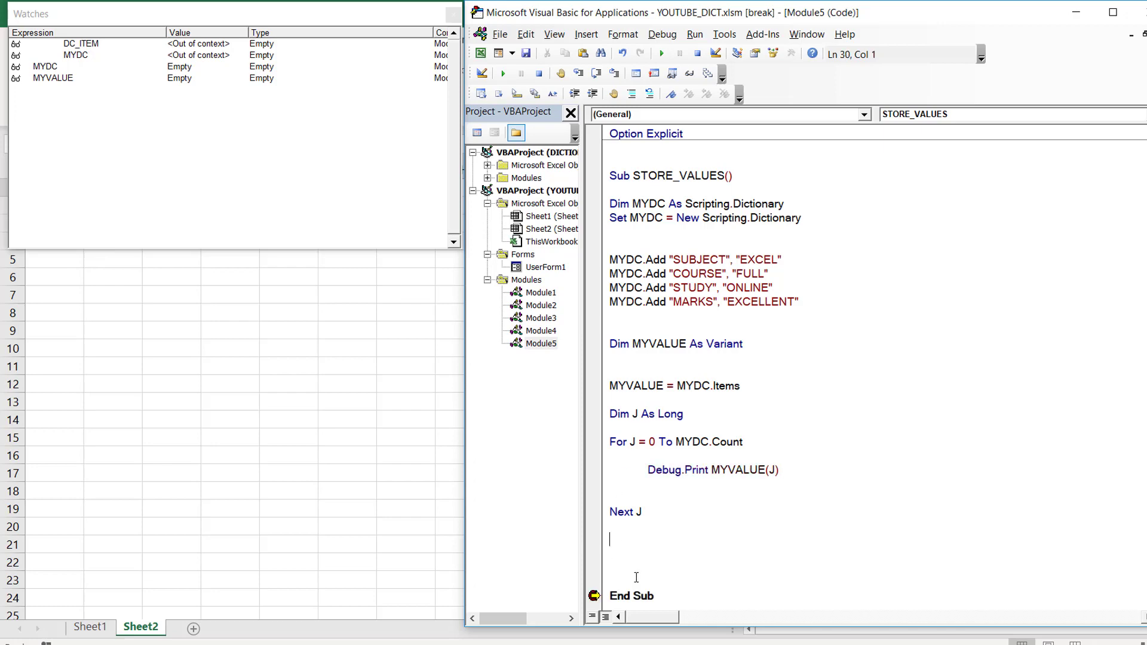
{"action": "key", "text": "BackSpace"}
{"action": "key", "text": "BackSpace"}
{"action": "key", "text": "BackSpace"}
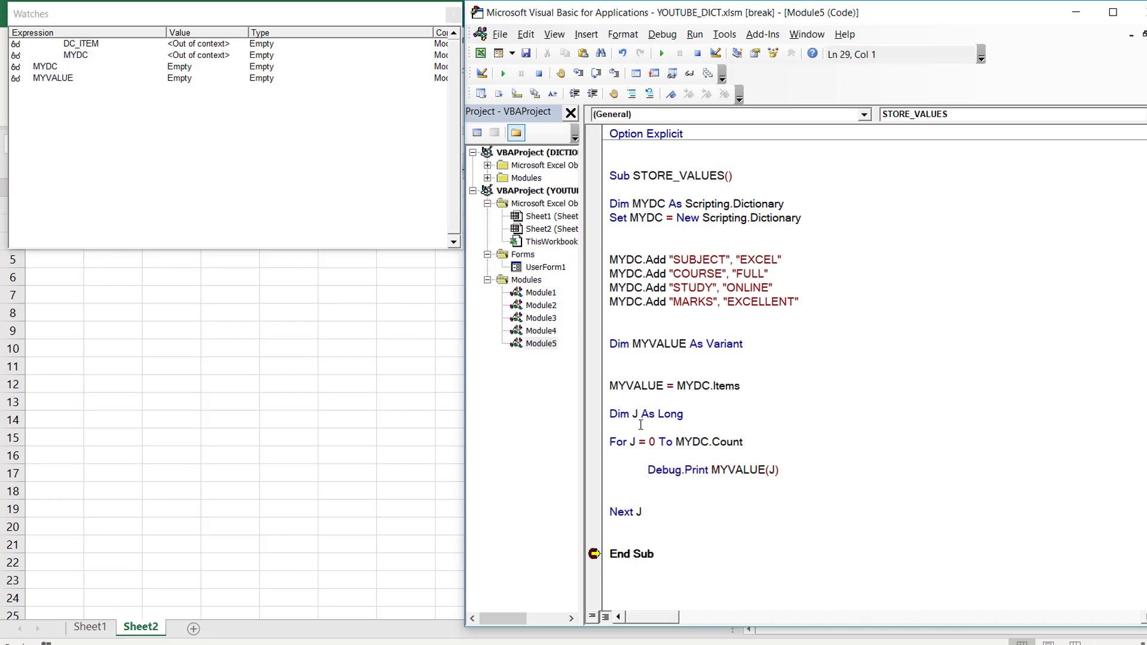
Set a breakpoint on the For J loop line.
{"action": "left_click", "coordinate": [698, 55]}
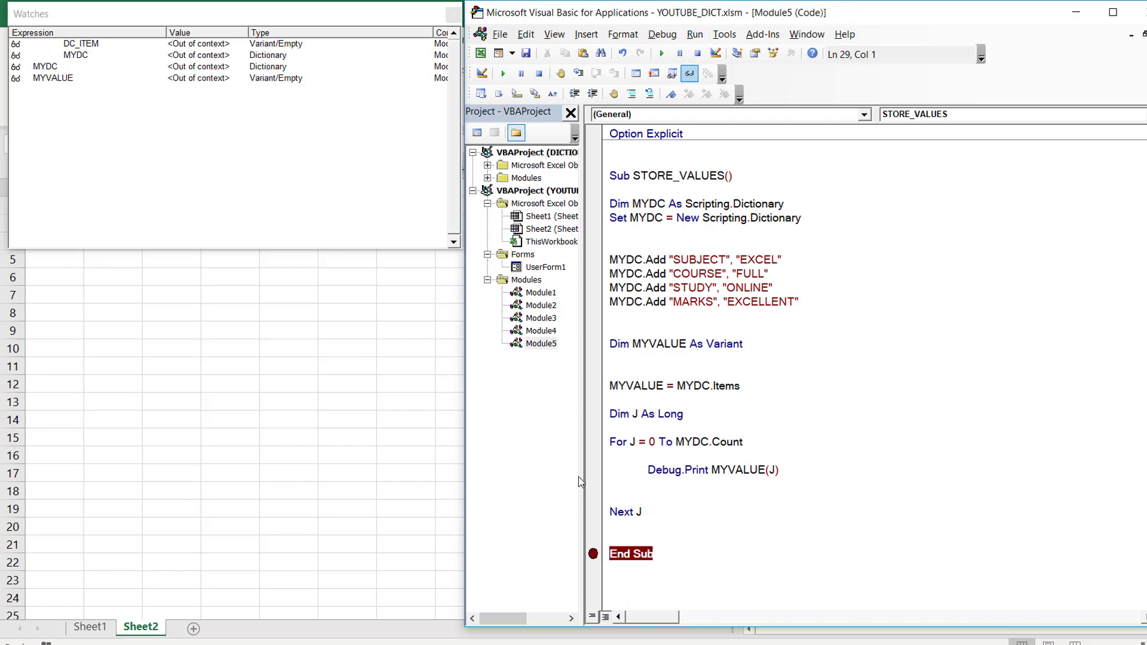
{"action": "left_click", "coordinate": [601, 445]}
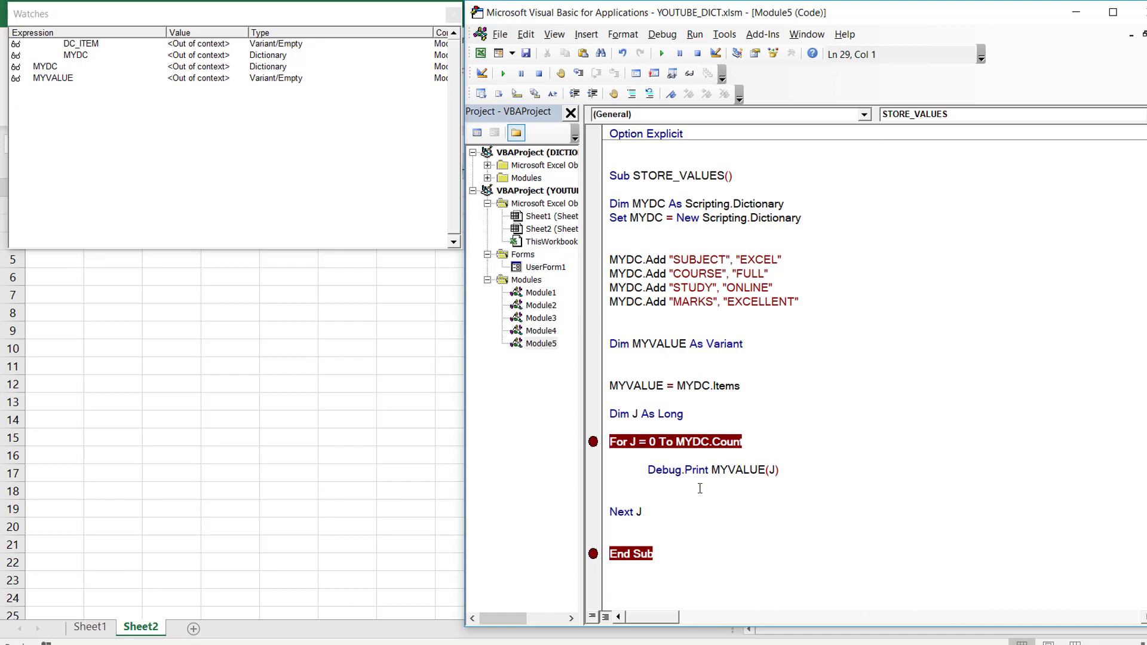
{"action": "left_click", "coordinate": [554, 34]}
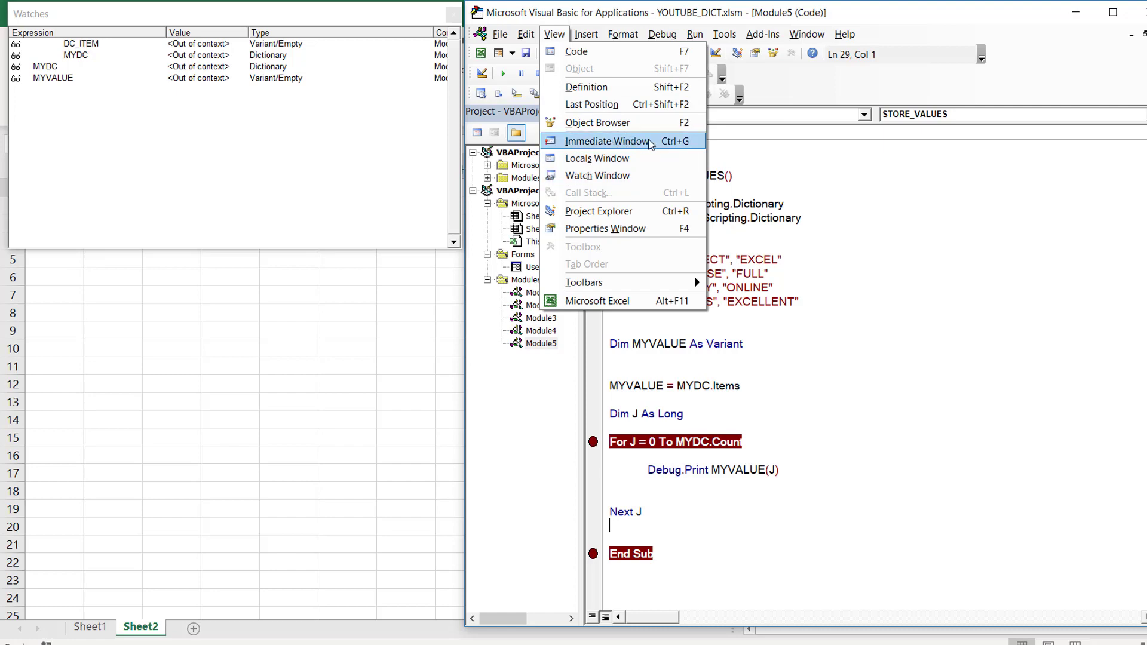
{"action": "key", "text": "F4"}
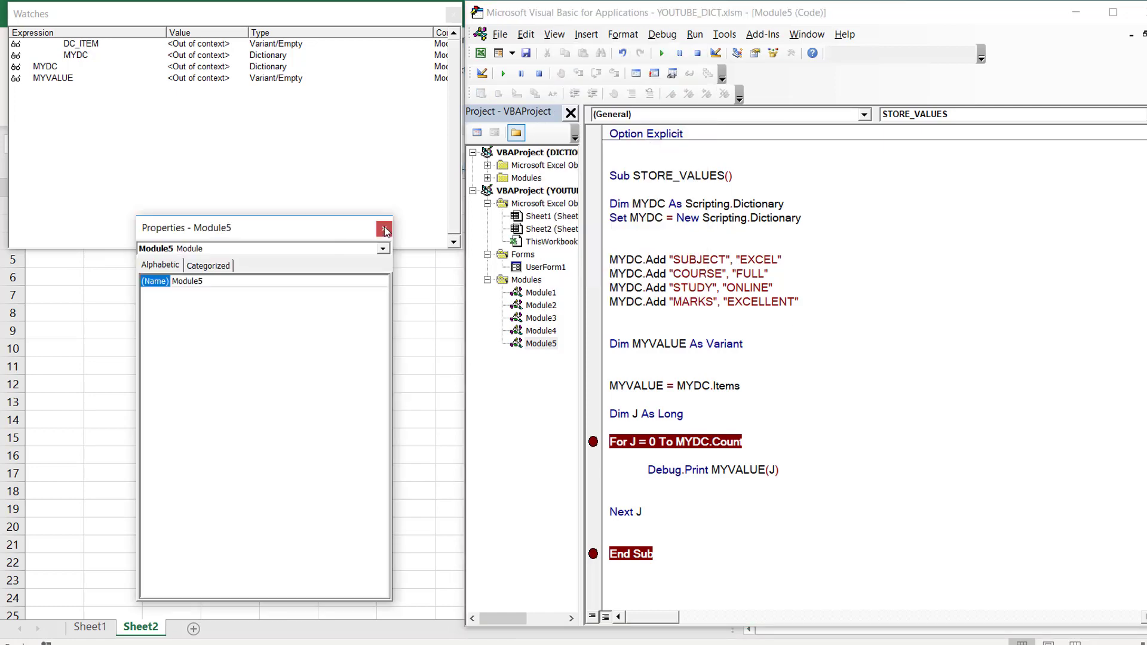
{"action": "left_click", "coordinate": [384, 229]}
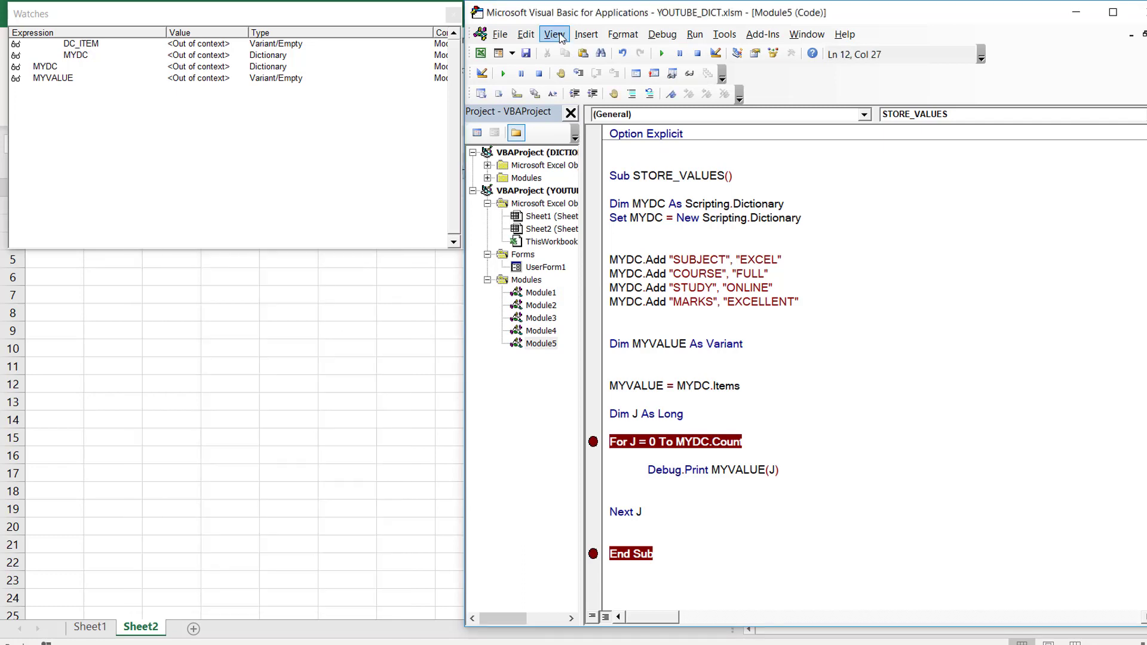
Show the Immediate window below the code and clear its old output.
{"action": "left_click", "coordinate": [555, 34]}
{"action": "left_click", "coordinate": [635, 141]}
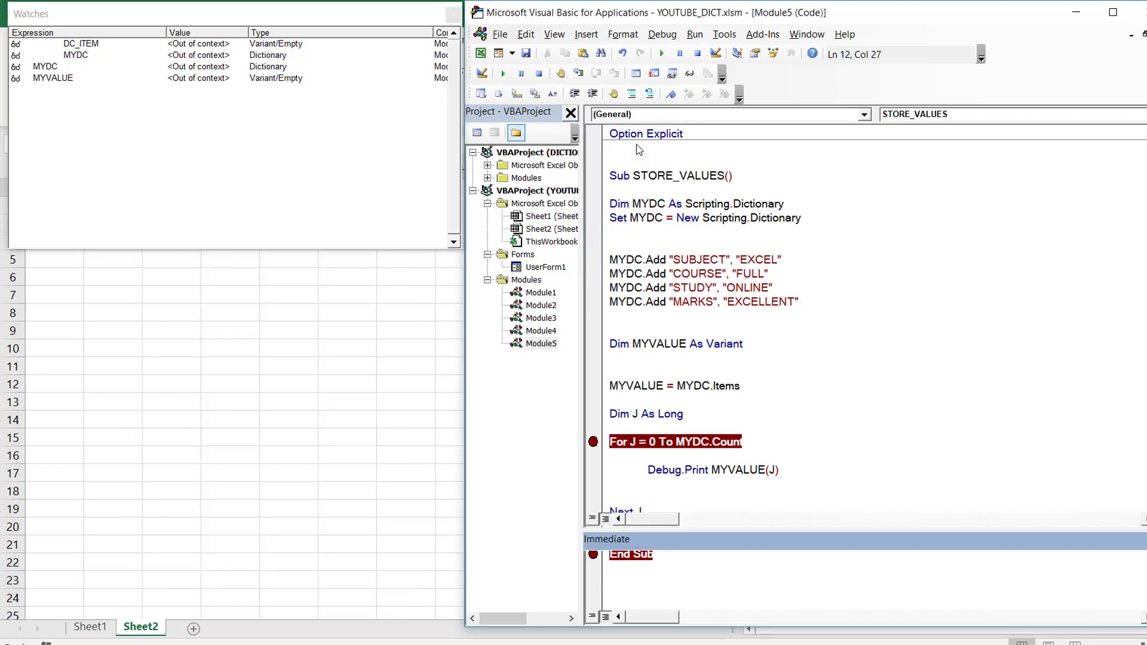
{"action": "key", "text": "ctrl+a"}
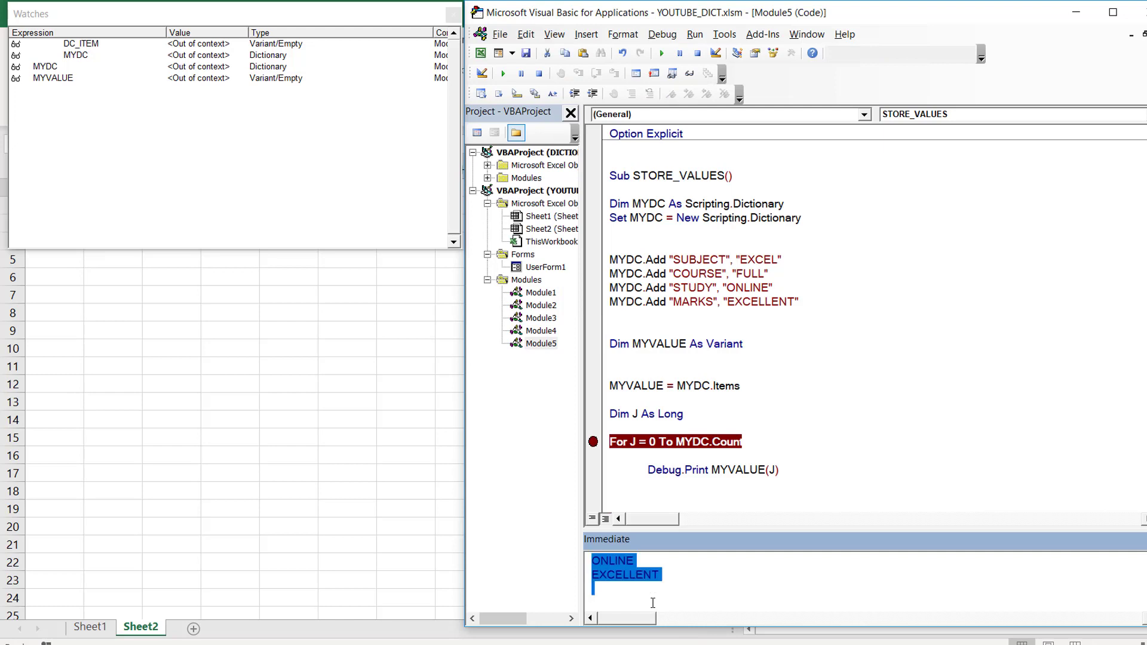
{"action": "key", "text": "Delete"}
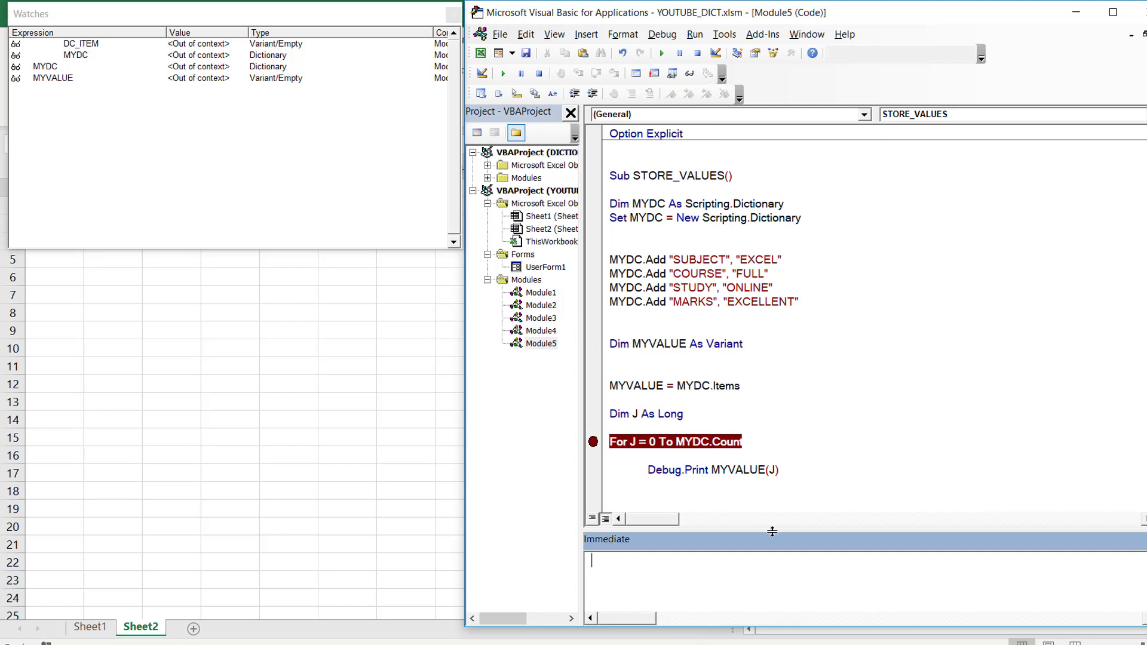
Float the Immediate window over the worksheet and evaluate ?23.4*5.
{"action": "mouse_move", "coordinate": [771, 531]}
{"action": "left_mouse_down"}
{"action": "mouse_move", "coordinate": [769, 449]}
{"action": "mouse_move", "coordinate": [177, 369]}
{"action": "left_mouse_up"}
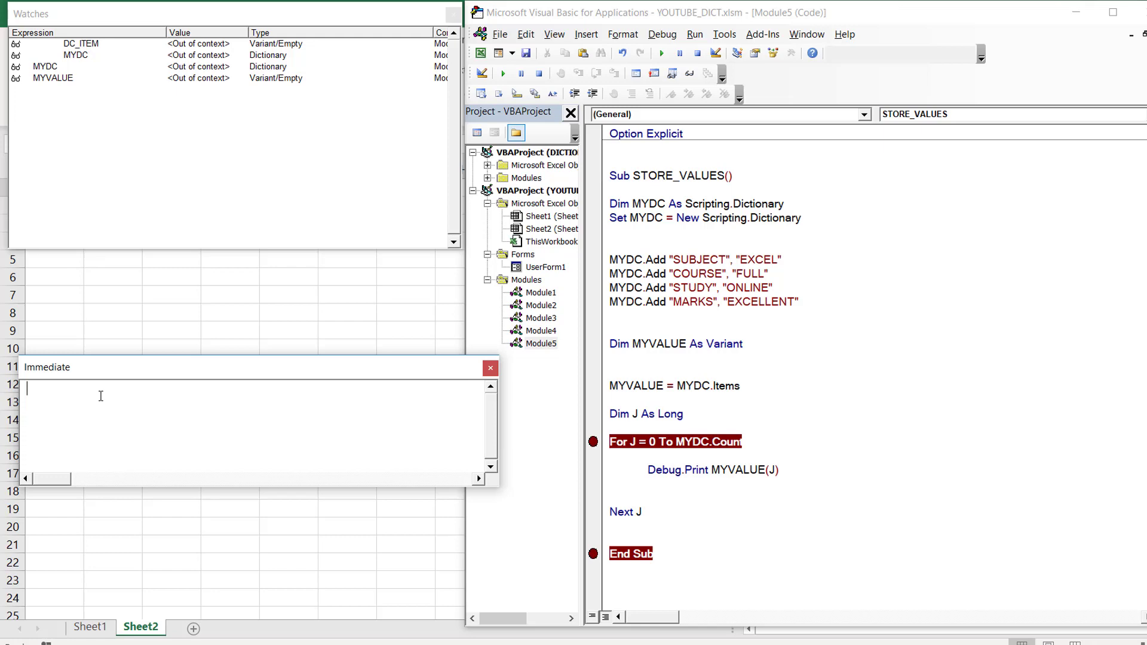
{"action": "type", "text": "?"}
{"action": "type", "text": "23.4"}
{"action": "type", "text": "*5"}
{"action": "key", "text": "Return"}
Rerun 23.4*5 without the question mark, dismiss the compile error, and clear the Immediate window.
{"action": "left_click", "coordinate": [55, 388]}
{"action": "left_click", "coordinate": [34, 389]}
{"action": "key", "text": "BackSpace"}
{"action": "left_click", "coordinate": [97, 387]}
{"action": "key", "text": "Return"}
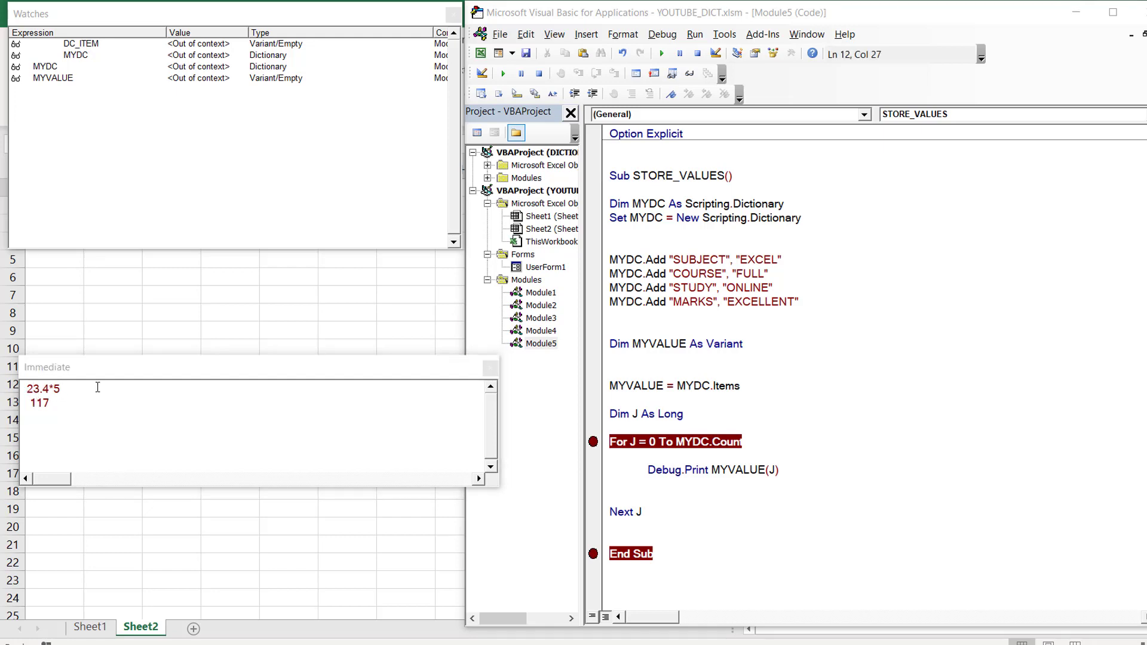
{"action": "left_click", "coordinate": [635, 399]}
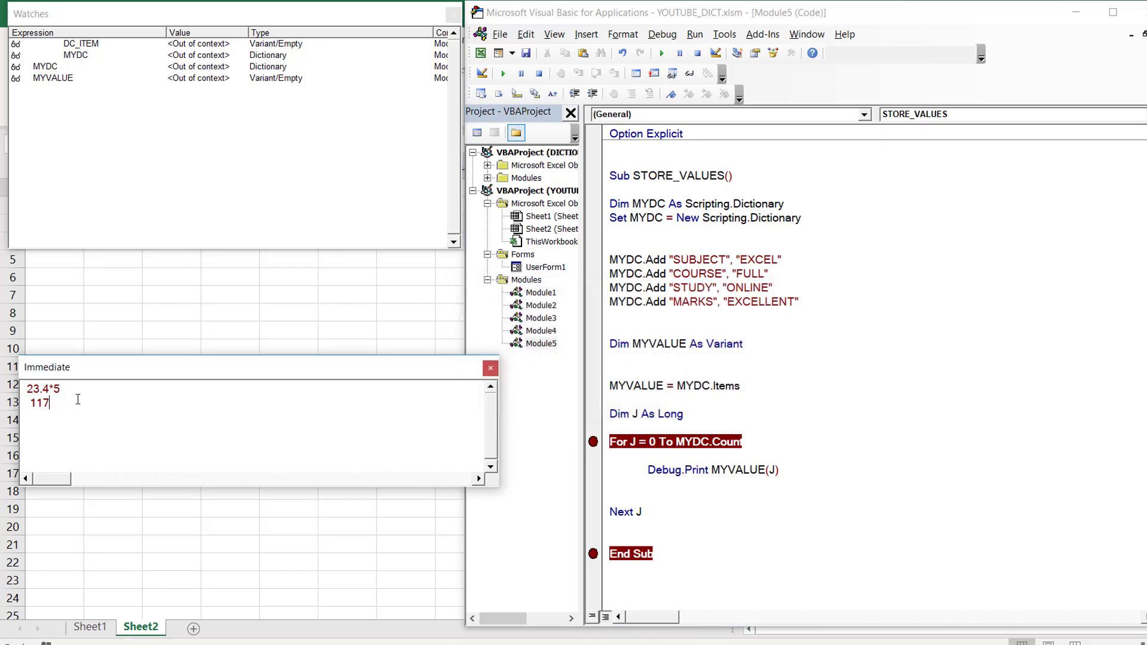
{"action": "key", "text": "BackSpace"}
{"action": "key", "text": "BackSpace"}
{"action": "key", "text": "BackSpace"}
{"action": "key", "text": "BackSpace"}
{"action": "key", "text": "BackSpace"}
Run STORE_VALUES so it pauses at the For loop breakpoint.
{"action": "left_click", "coordinate": [748, 241]}
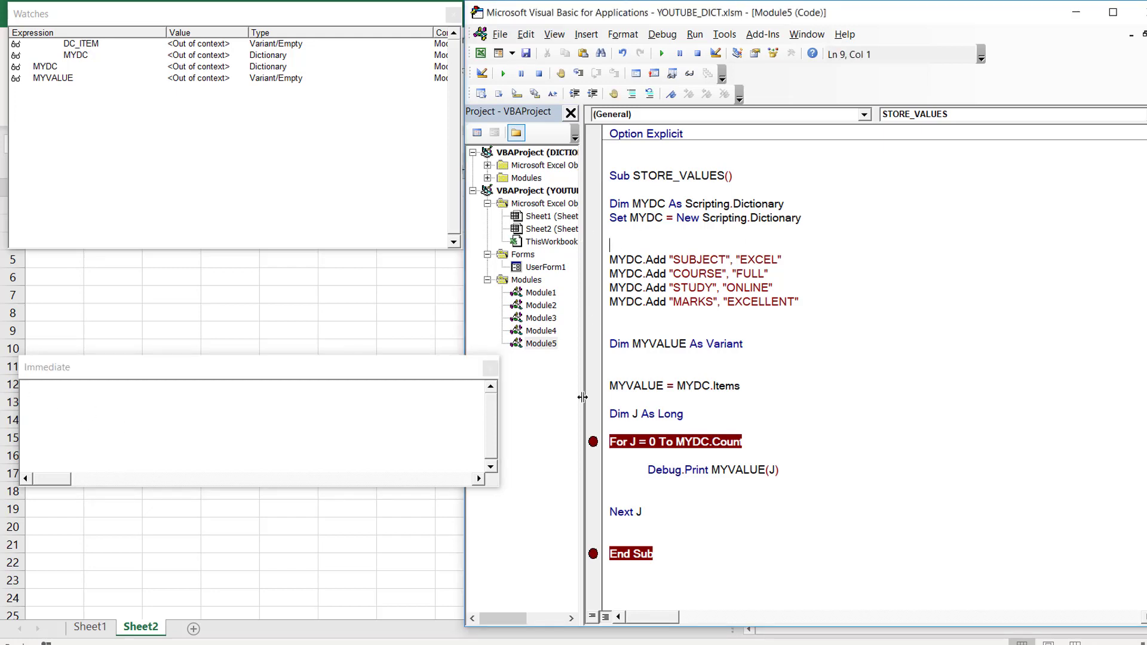
{"action": "left_click", "coordinate": [662, 54]}
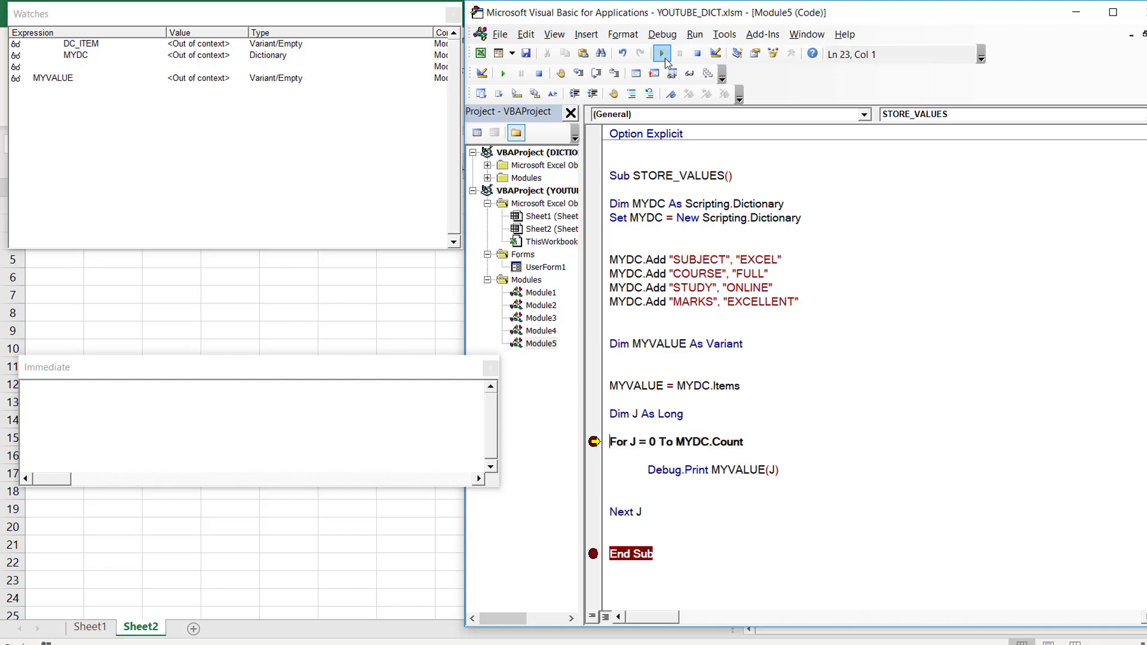
{"action": "left_click", "coordinate": [147, 406]}
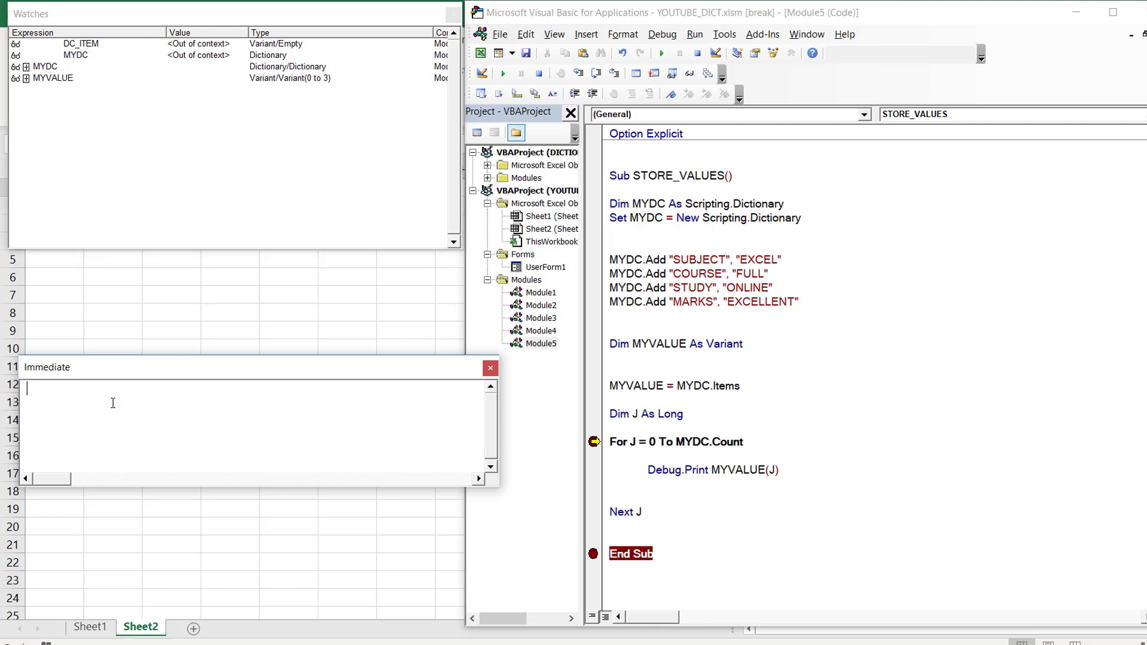
Enter the query ?MYDC.Items(1) in the Immediate window.
{"action": "type", "text": "MY"}
{"action": "type", "text": "DC."}
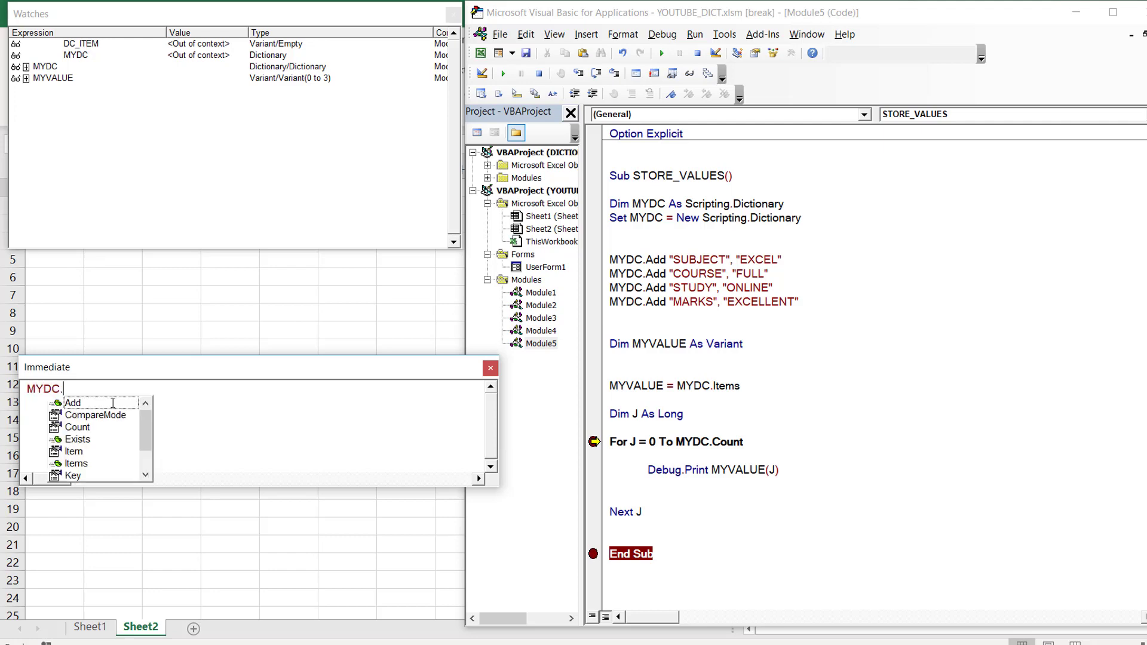
{"action": "type", "text": "ITEMS"}
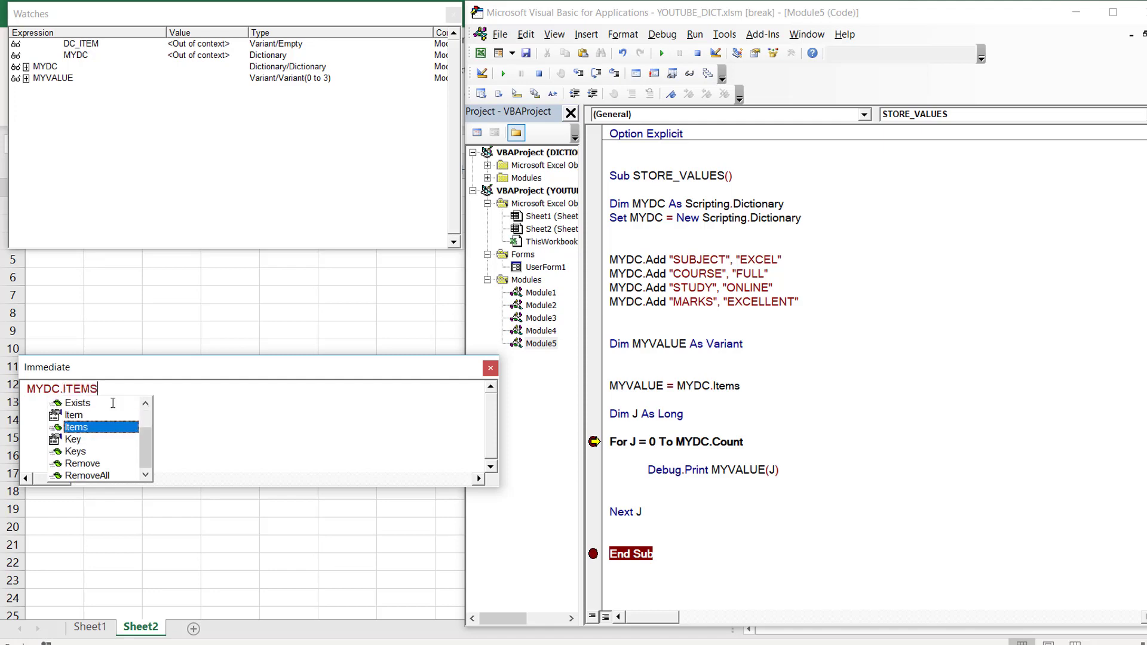
{"action": "key", "text": "Tab"}
{"action": "type", "text": "("}
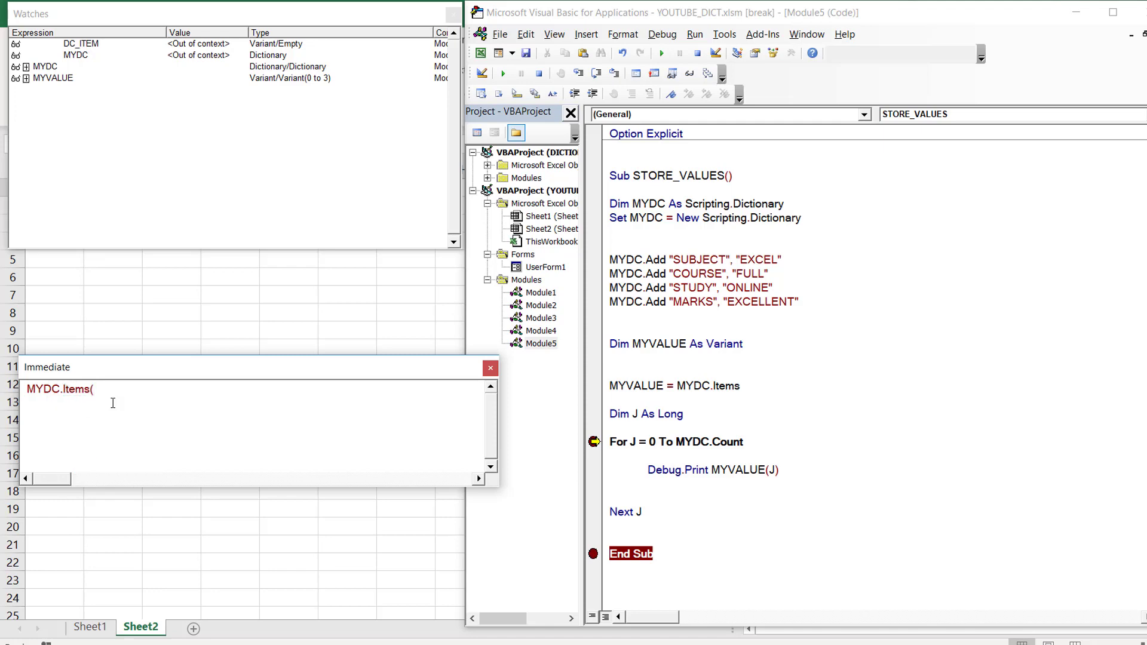
{"action": "type", "text": "1"}
{"action": "type", "text": ")"}
{"action": "key", "text": "F7"}
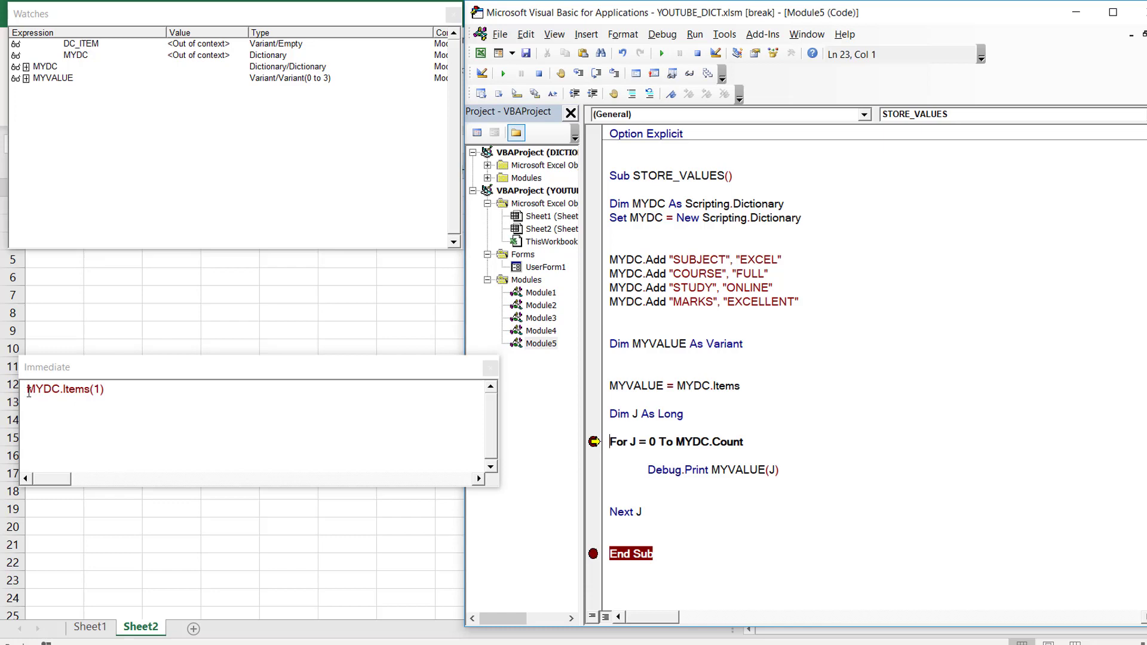
{"action": "left_click", "coordinate": [153, 390]}
{"action": "key", "text": "Return"}
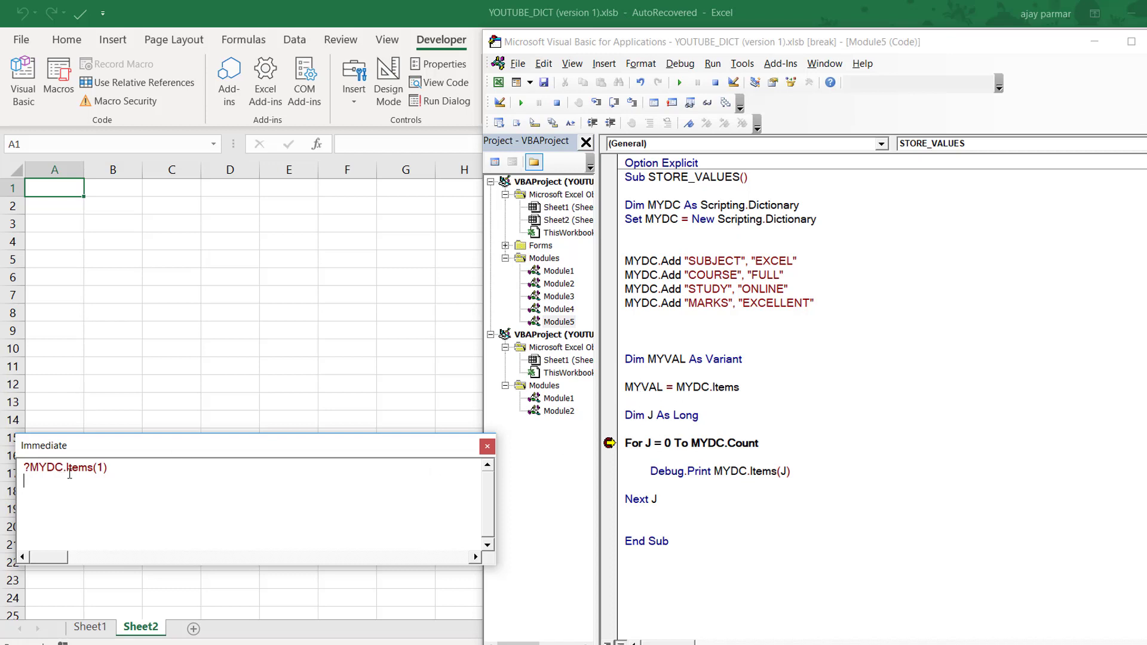
Print MYDC.Items(1) as FULL, clear it, step to Debug.Print, and raise the Watches window.
{"action": "left_click", "coordinate": [106, 465]}
{"action": "key", "text": "Return"}
{"action": "left_click", "coordinate": [64, 486]}
{"action": "key", "text": "BackSpace"}
{"action": "key", "text": "BackSpace"}
{"action": "key", "text": "BackSpace"}
{"action": "key", "text": "BackSpace"}
{"action": "key", "text": "BackSpace"}
{"action": "key", "text": "BackSpace"}
{"action": "key", "text": "BackSpace"}
{"action": "left_click", "coordinate": [597, 102]}
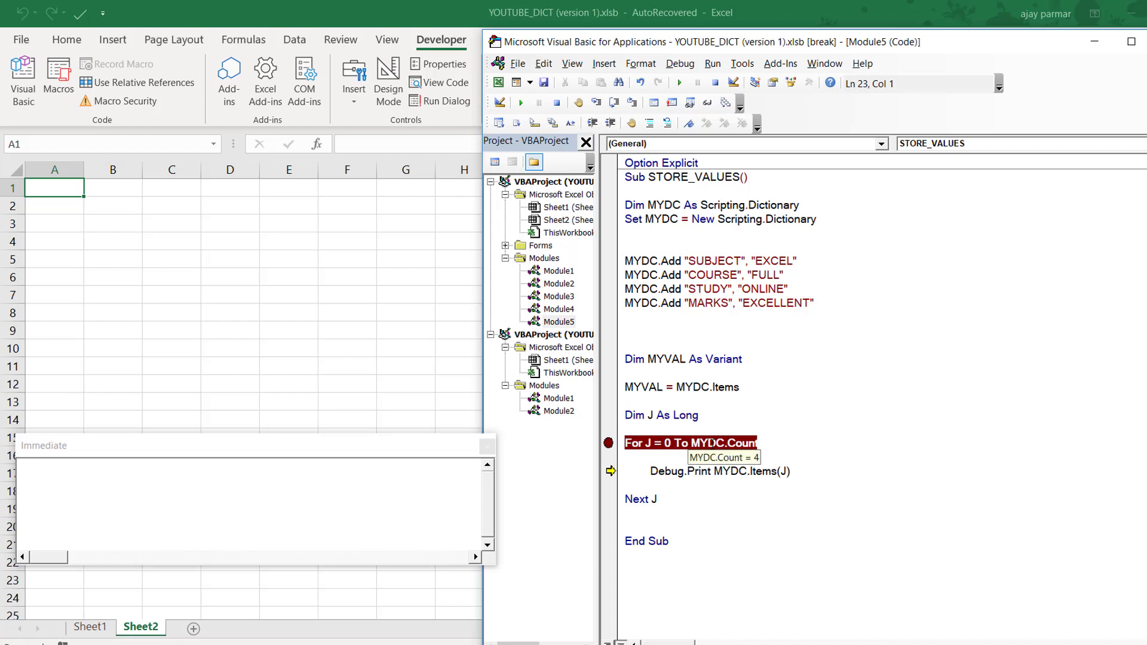
{"action": "mouse_move", "coordinate": [723, 443]}
{"action": "left_click_drag", "start_coordinate": [218, 320], "coordinate": [204, 99]}
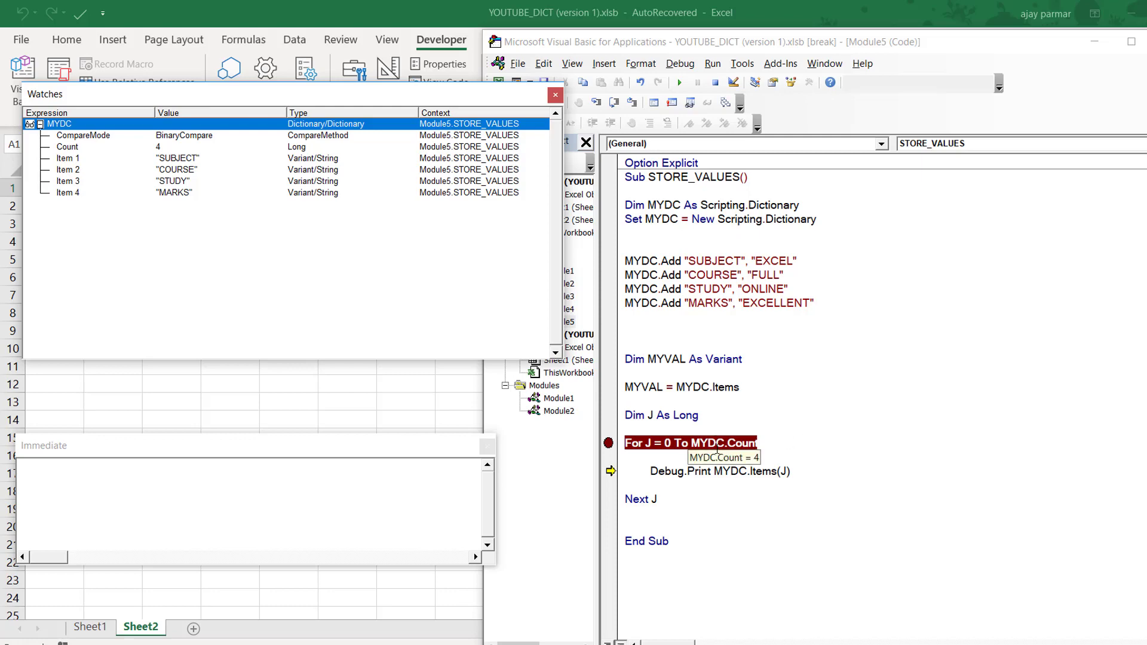
End the loop at MYDC.Count - 1, then dismiss the subscript error and reset.
{"action": "left_click", "coordinate": [795, 438]}
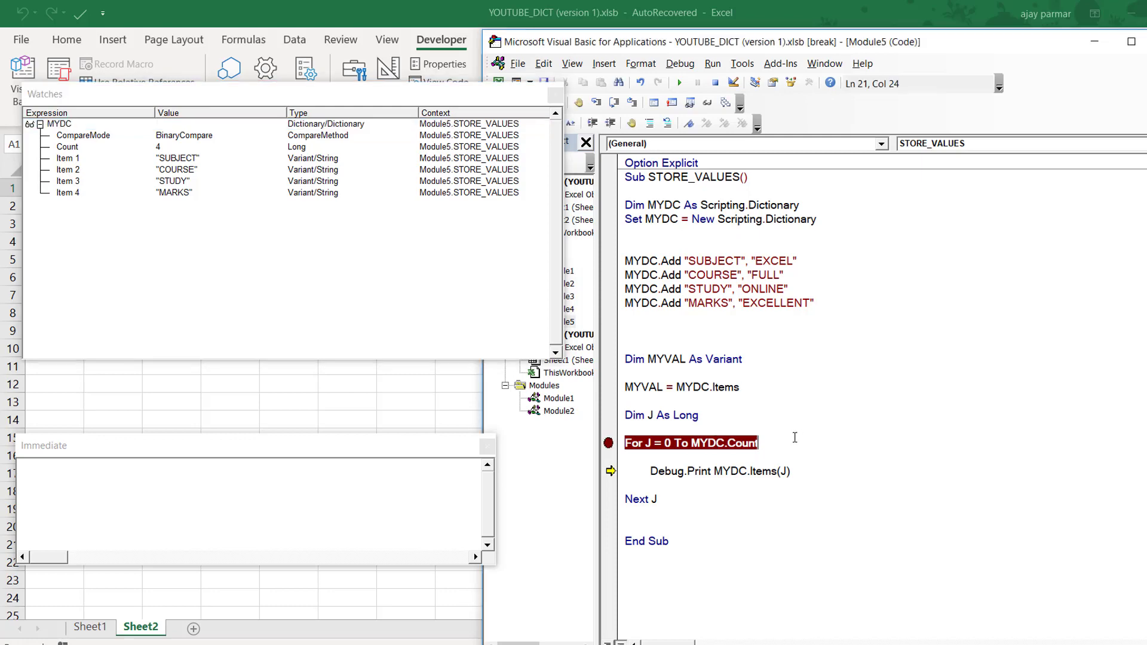
{"action": "type", "text": "-1"}
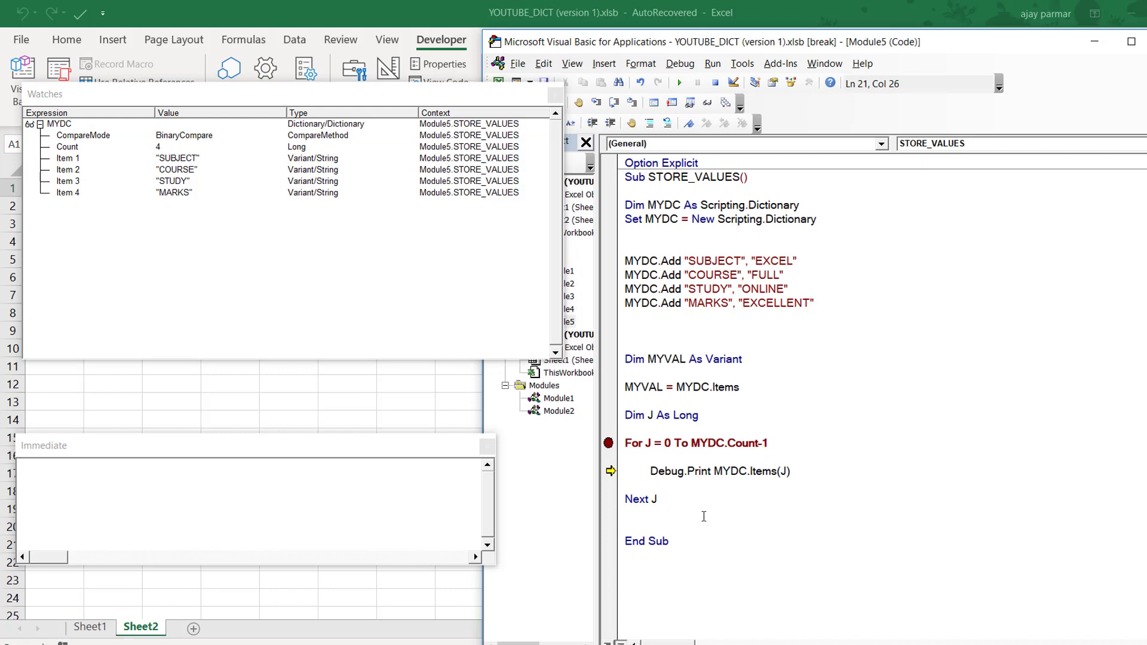
{"action": "key", "text": "Down"}
{"action": "key", "text": "Down"}
{"action": "key", "text": "Down"}
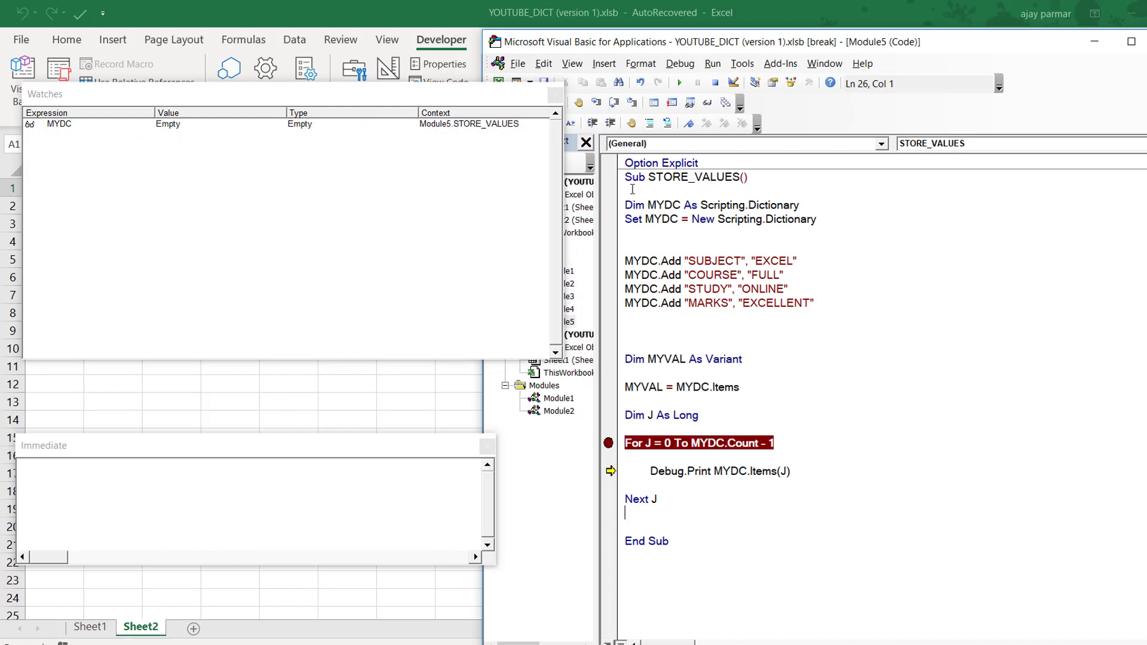
{"action": "left_click", "coordinate": [685, 84]}
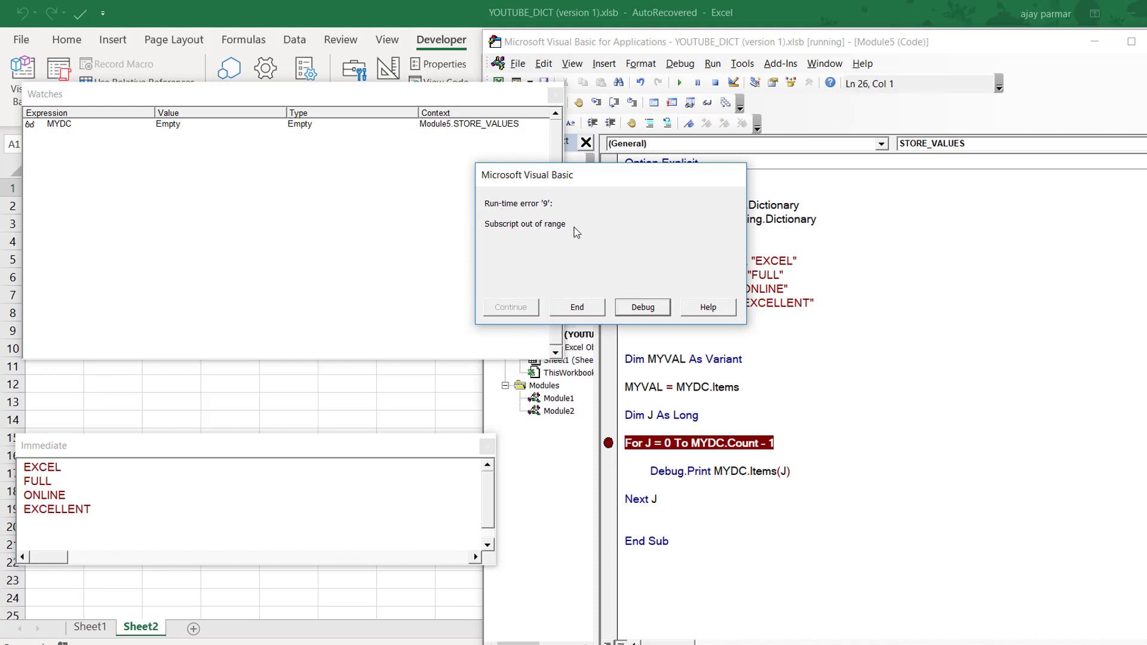
{"action": "left_click", "coordinate": [643, 309]}
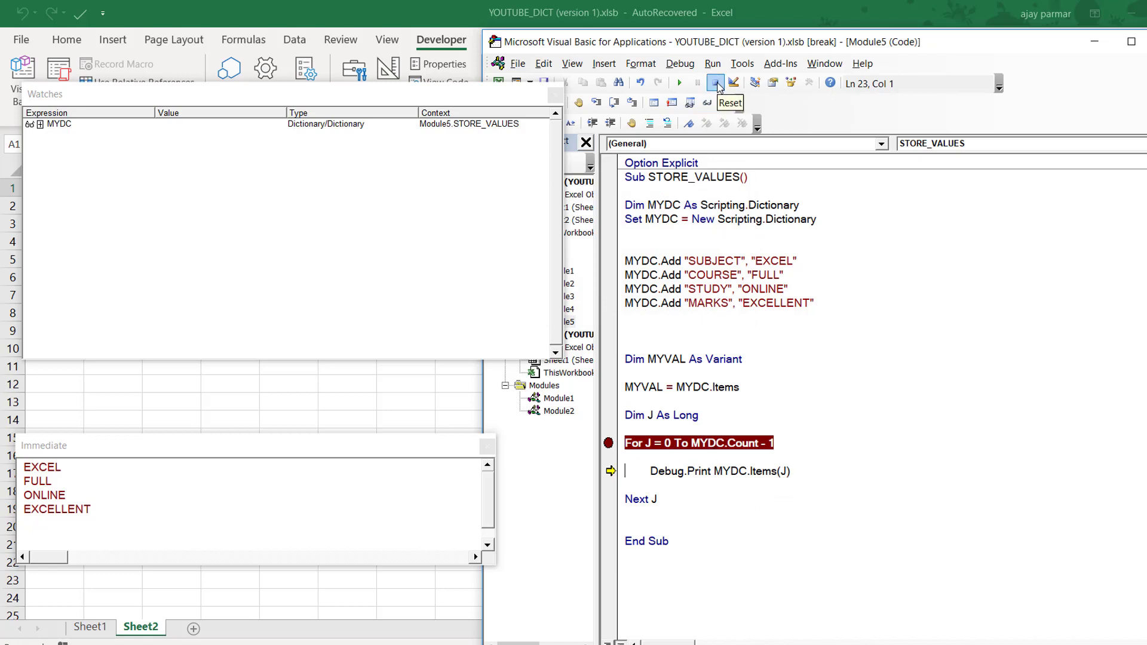
{"action": "left_click", "coordinate": [717, 84]}
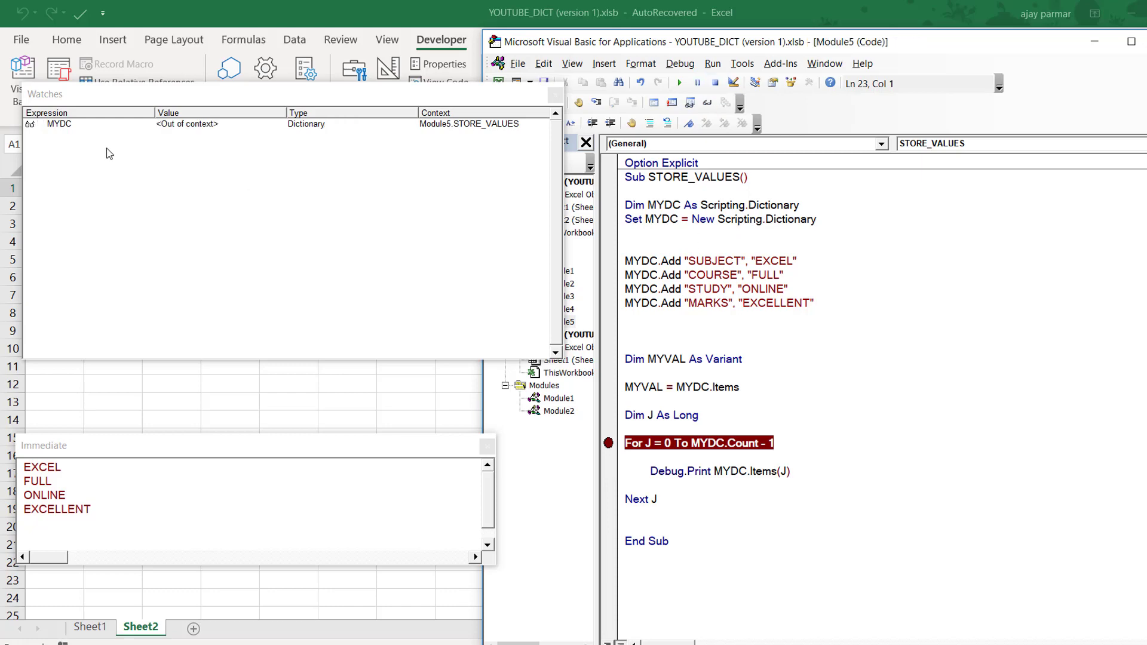
Clear old output and run to completion, printing EXCEL, FULL, ONLINE, EXCELLENT.
{"action": "left_click", "coordinate": [843, 441]}
{"action": "left_click", "coordinate": [680, 84]}
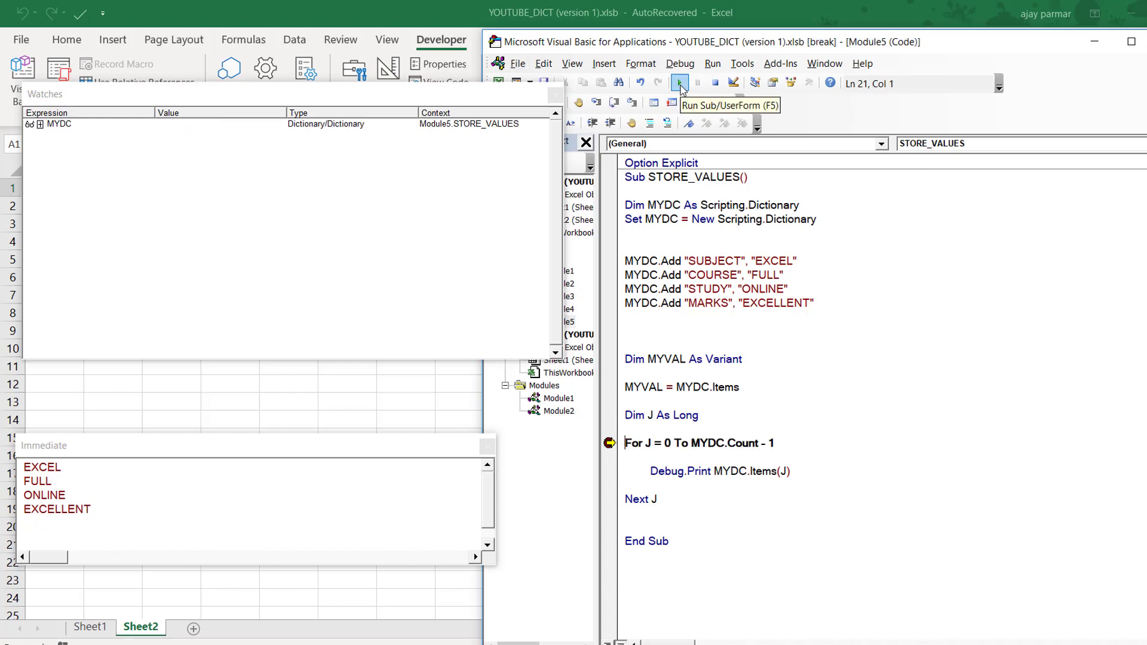
{"action": "left_click", "coordinate": [131, 509]}
{"action": "key", "text": "BackSpace"}
{"action": "key", "text": "BackSpace"}
{"action": "key", "text": "BackSpace"}
{"action": "key", "text": "BackSpace"}
{"action": "key", "text": "BackSpace"}
{"action": "key", "text": "BackSpace"}
{"action": "key", "text": "BackSpace"}
{"action": "key", "text": "BackSpace"}
{"action": "key", "text": "BackSpace"}
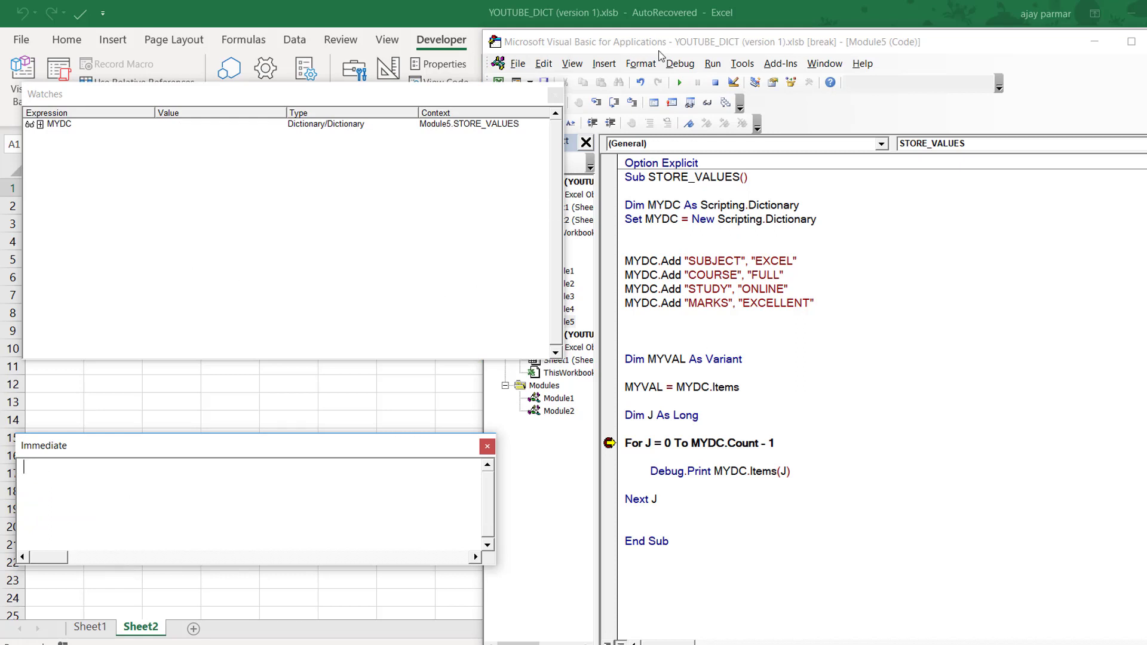
{"action": "left_click", "coordinate": [680, 84]}
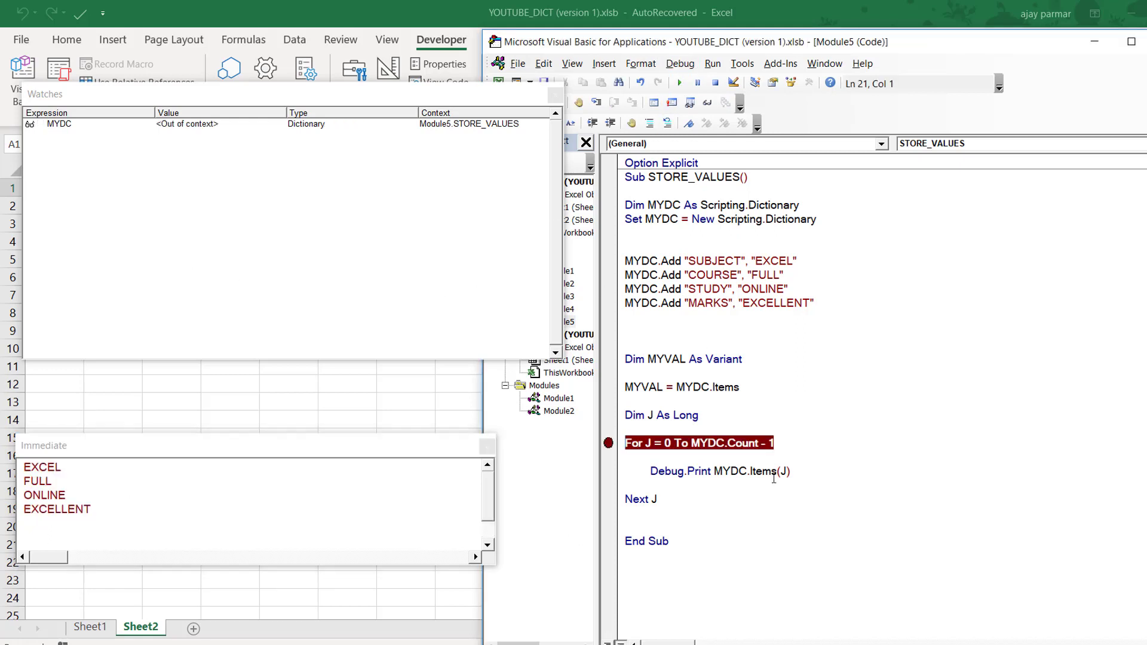
Review the MYVAL Variant declaration and its Items assignment line.
{"action": "left_click", "coordinate": [781, 443]}
{"action": "left_click", "coordinate": [120, 511]}
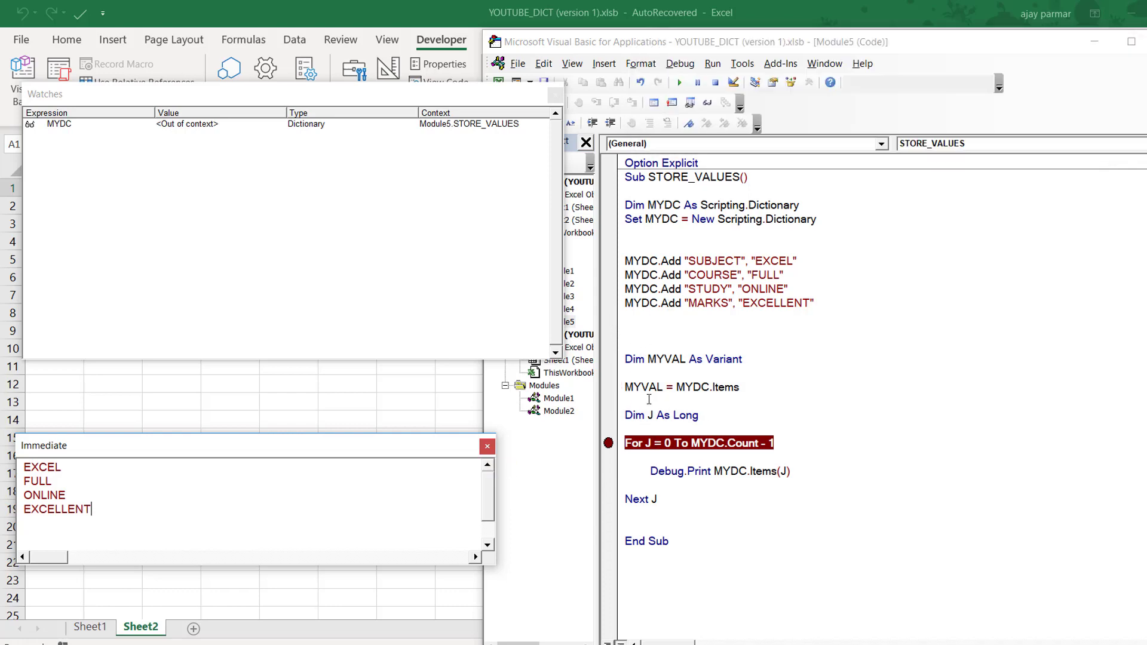
{"action": "left_click", "coordinate": [727, 361]}
{"action": "double_click", "coordinate": [726, 361]}
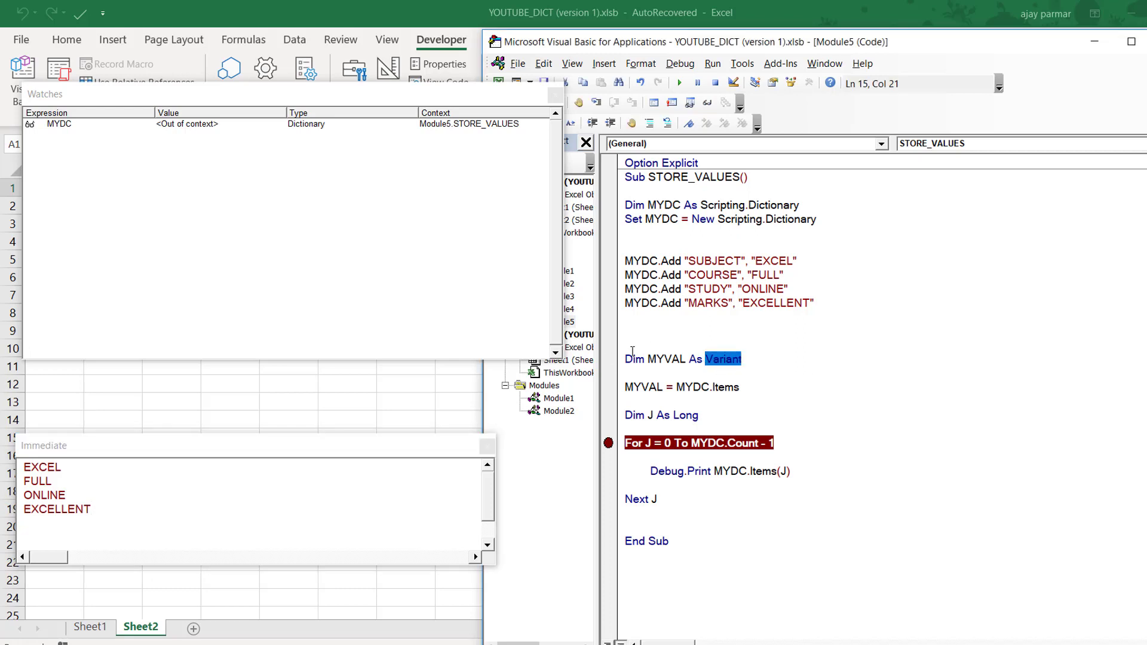
{"action": "double_click", "coordinate": [664, 360]}
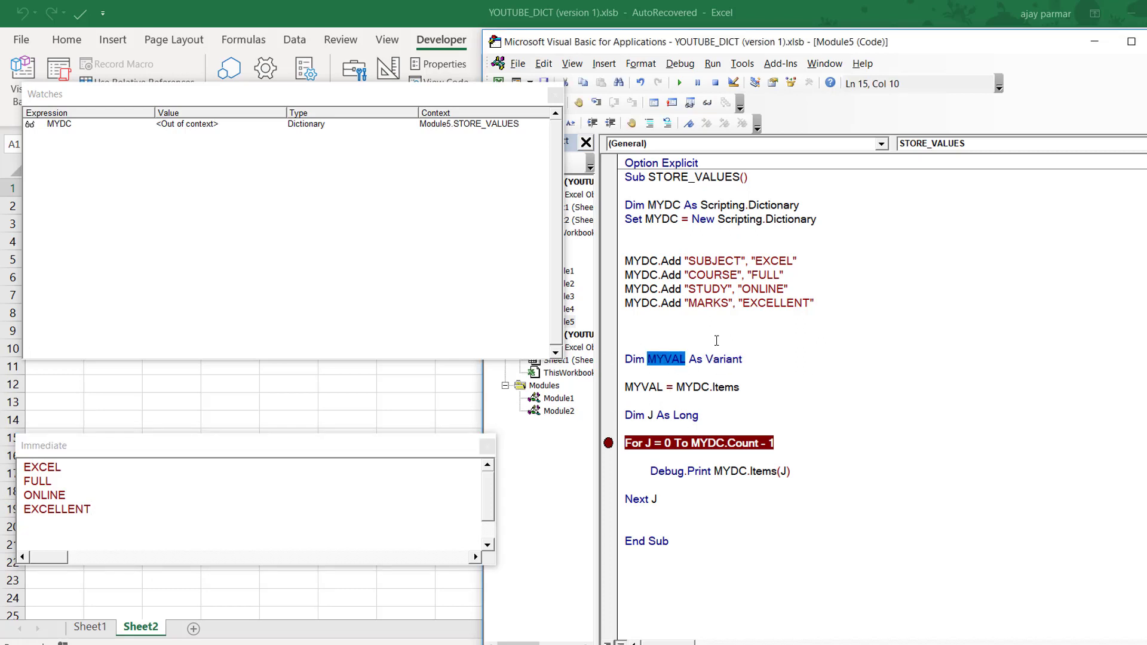
{"action": "double_click", "coordinate": [642, 389]}
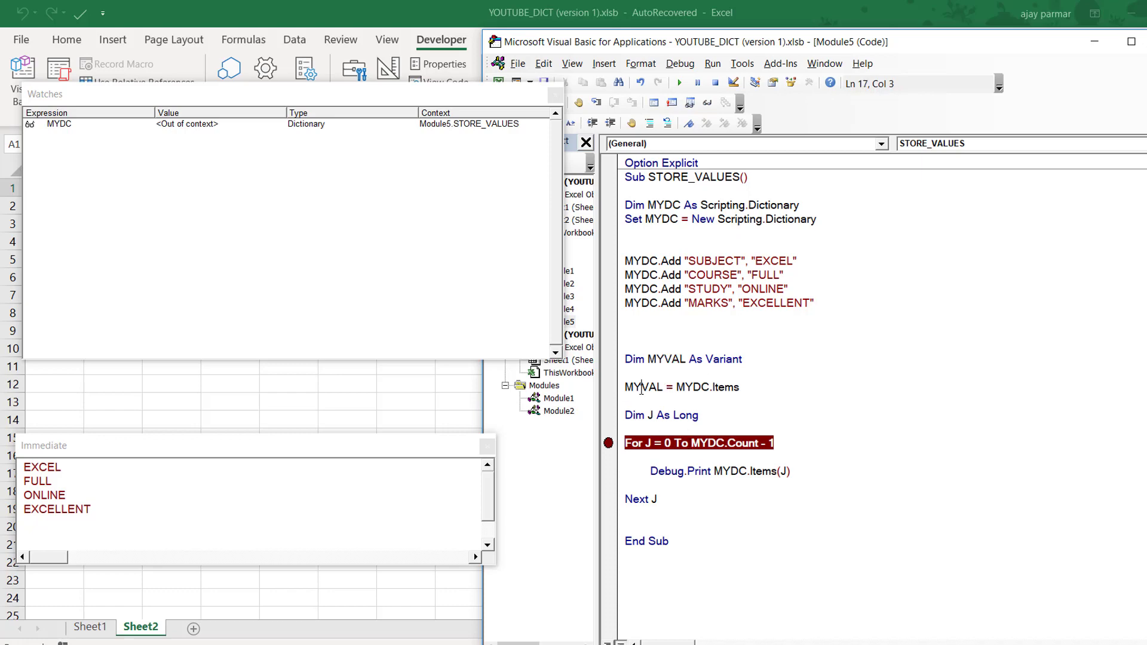
{"action": "double_click", "coordinate": [730, 387]}
{"action": "left_click", "coordinate": [687, 387]}
Close the Immediate window, leaving the STORE_VALUES code showing.
{"action": "left_click", "coordinate": [714, 359]}
{"action": "left_click", "coordinate": [640, 539]}
{"action": "left_click", "coordinate": [487, 450]}
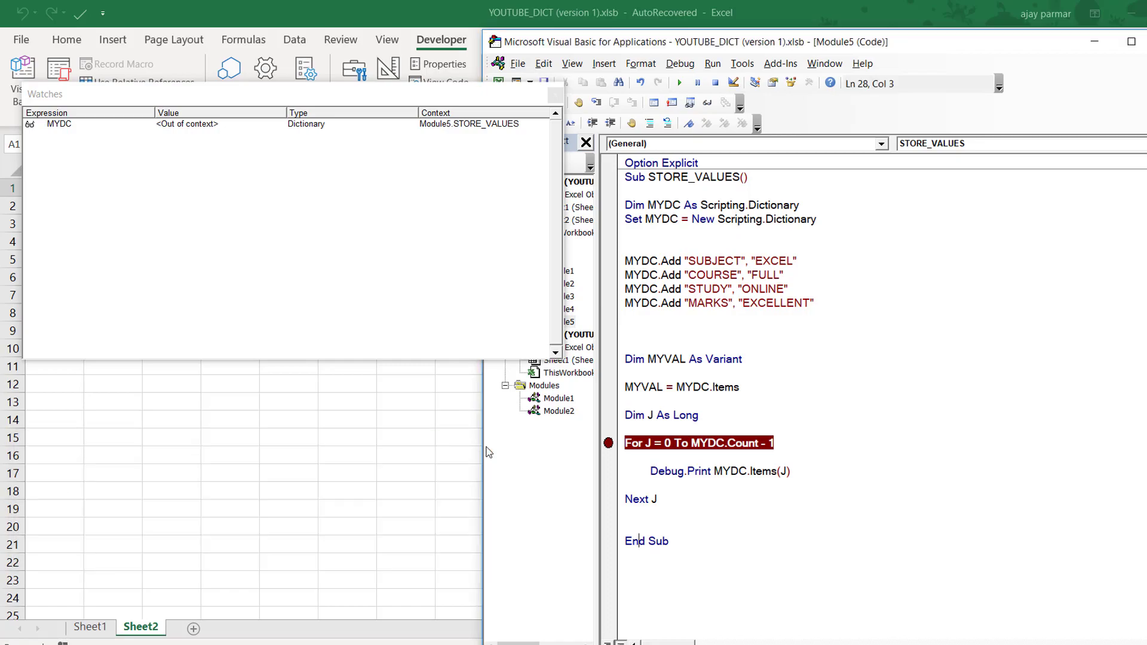